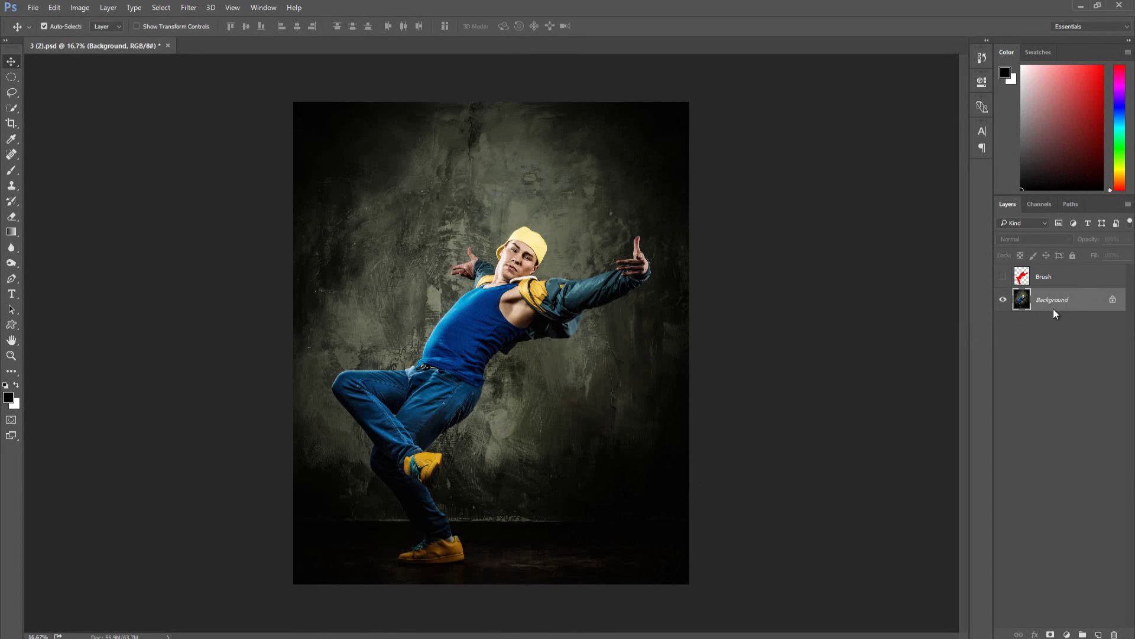
# Convert the Background to Layer 0, then turn it back into a locked Background layer.
pyautogui.rightClick(1052, 309)
pyautogui.click(1057, 317)
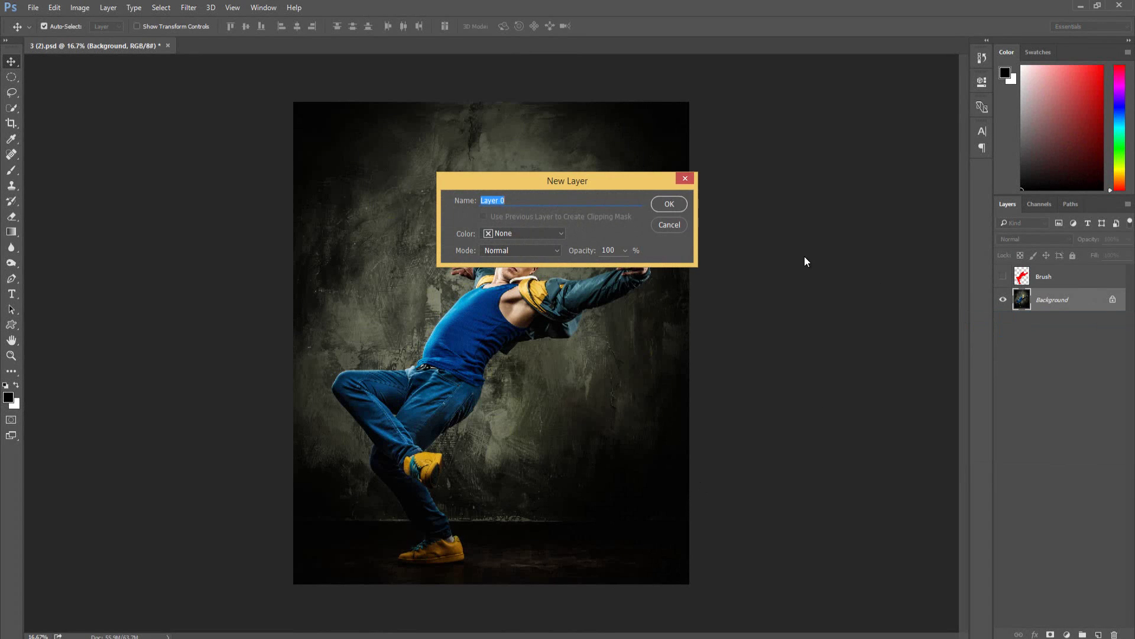
pyautogui.click(669, 204)
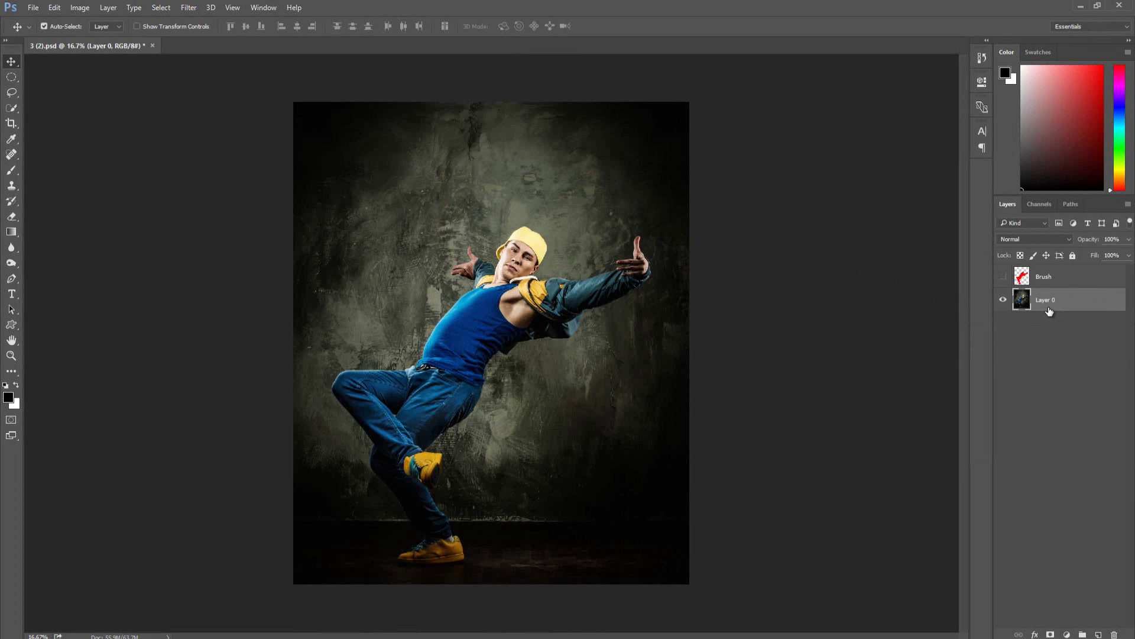
pyautogui.click(107, 8)
pyautogui.moveTo(124, 20)
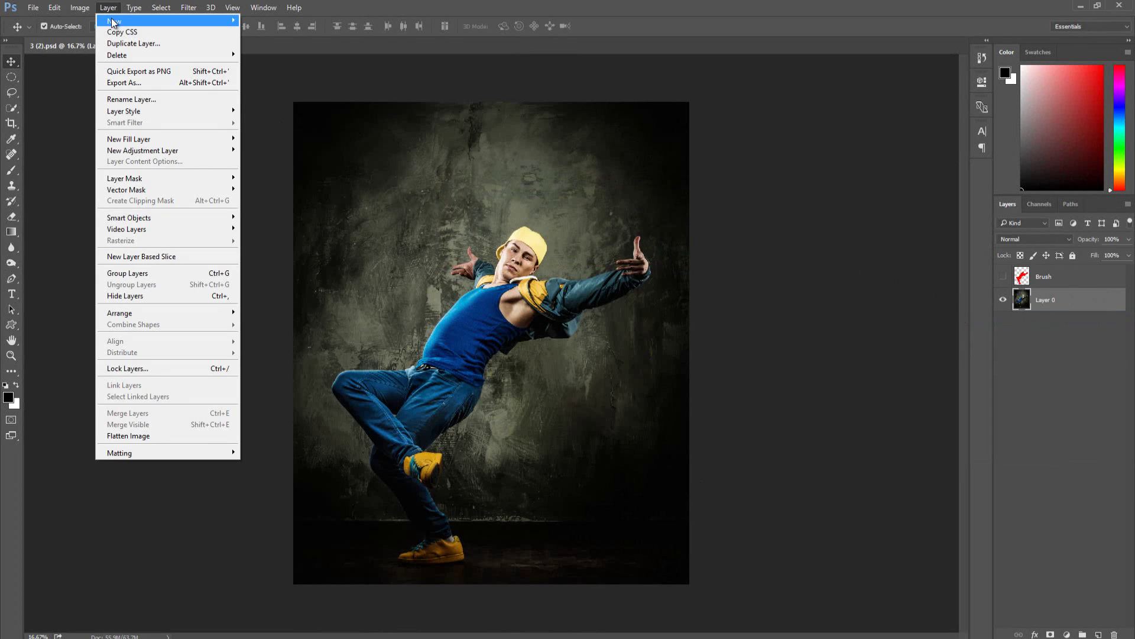
pyautogui.click(311, 33)
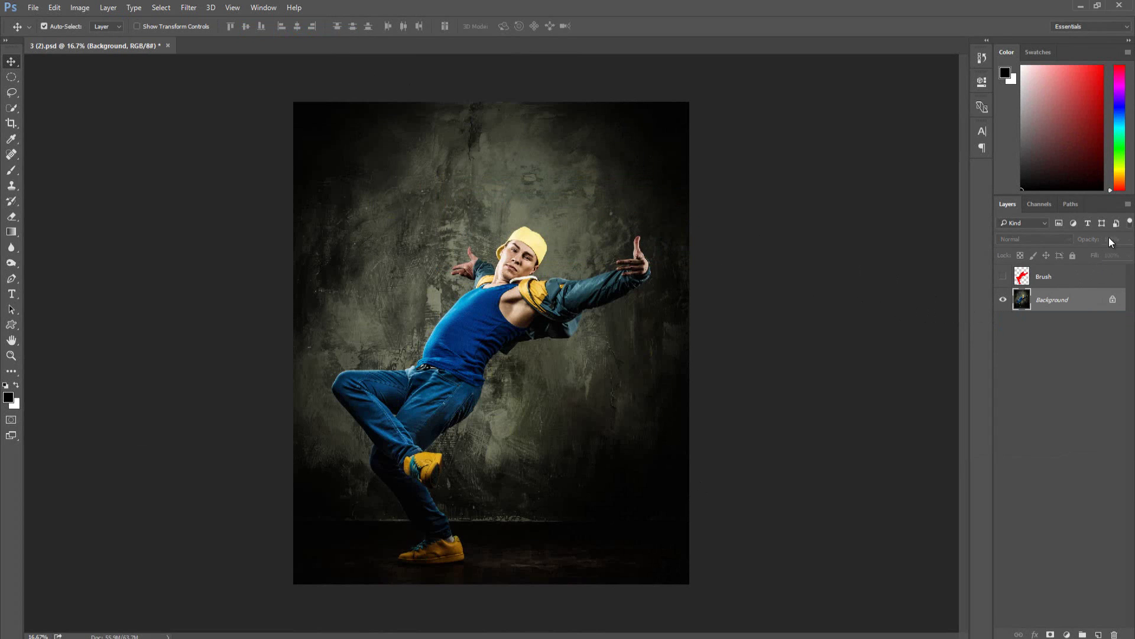
# Confirm the Layers panel thumbnail settings in Panel Options.
pyautogui.click(1127, 204)
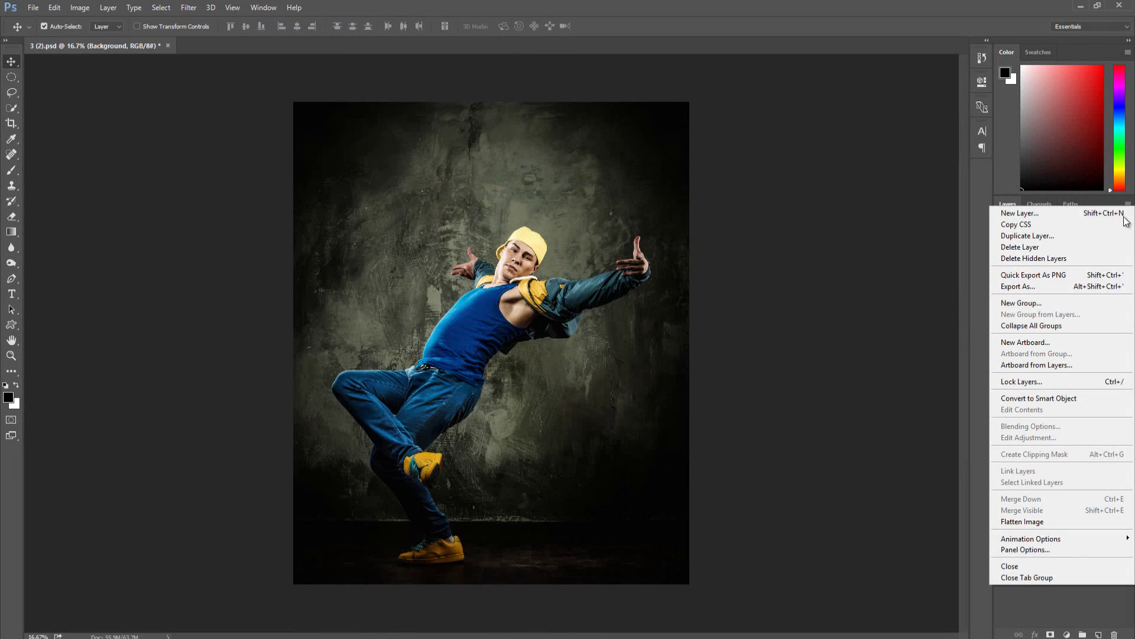
pyautogui.click(1056, 549)
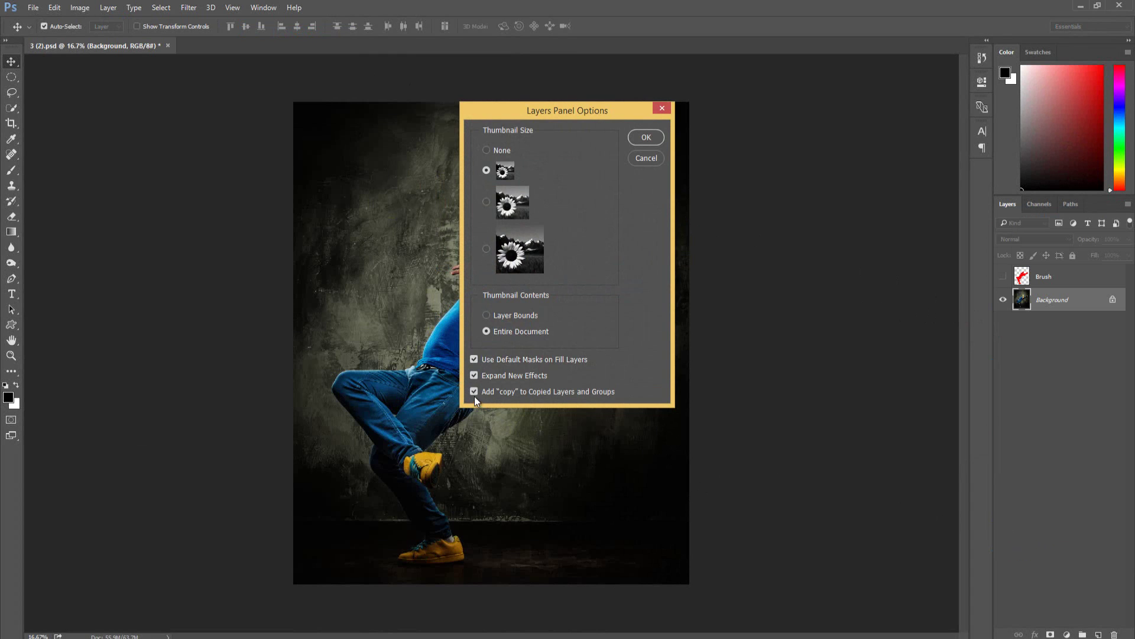
pyautogui.click(650, 138)
# Show the Actions panel, load the Mix color paint action set and select its action.
pyautogui.click(264, 7)
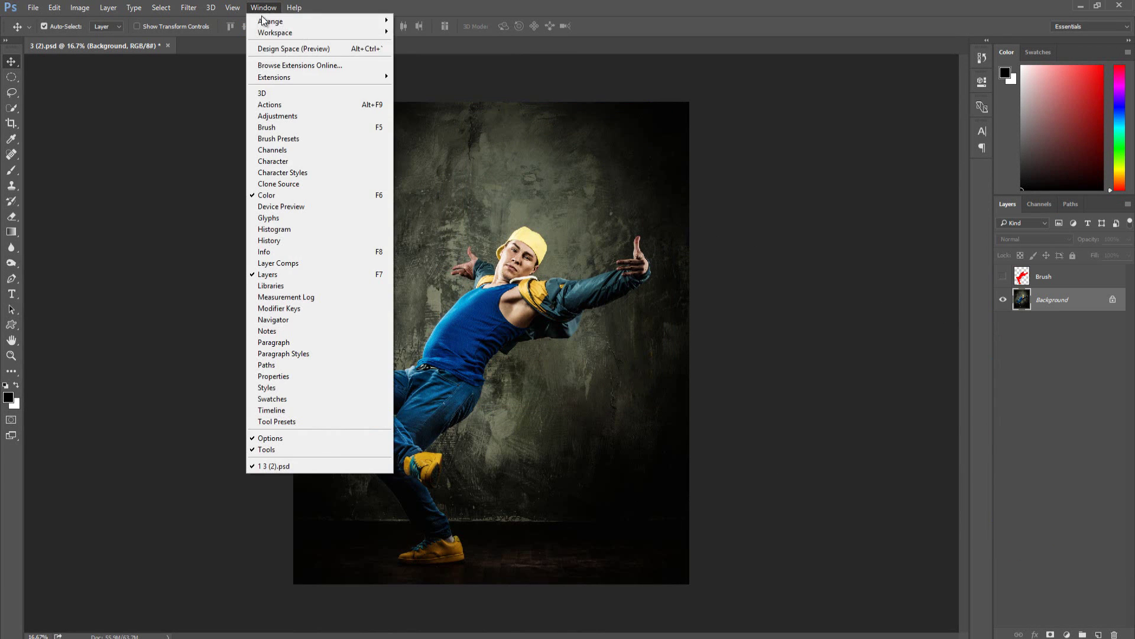
pyautogui.click(335, 104)
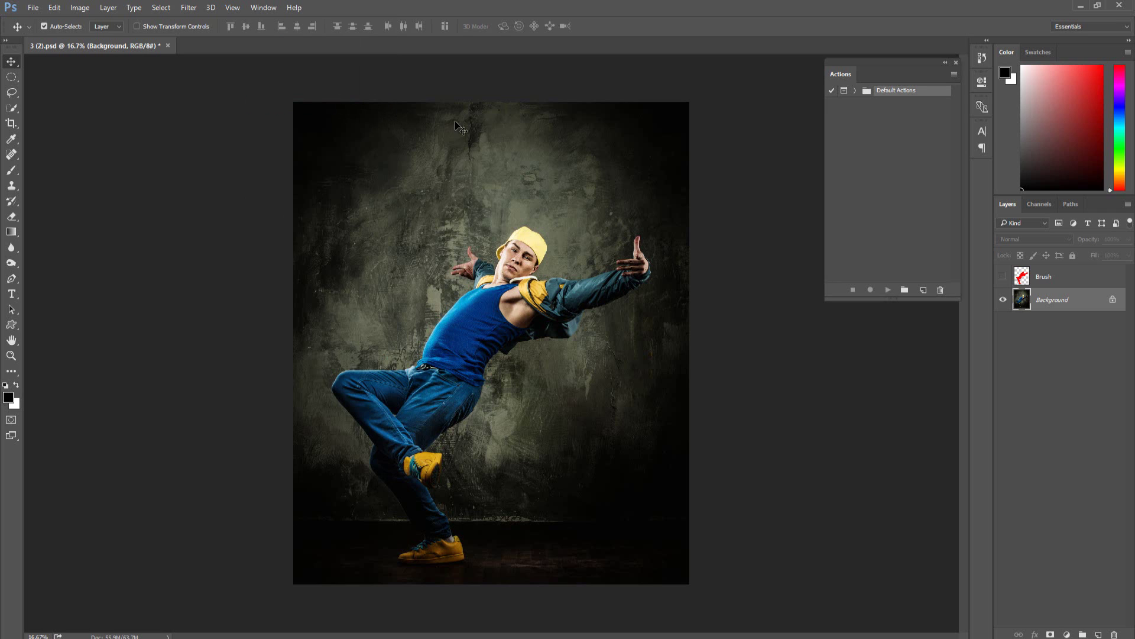
pyautogui.moveTo(881, 63); pyautogui.dragTo(868, 68)
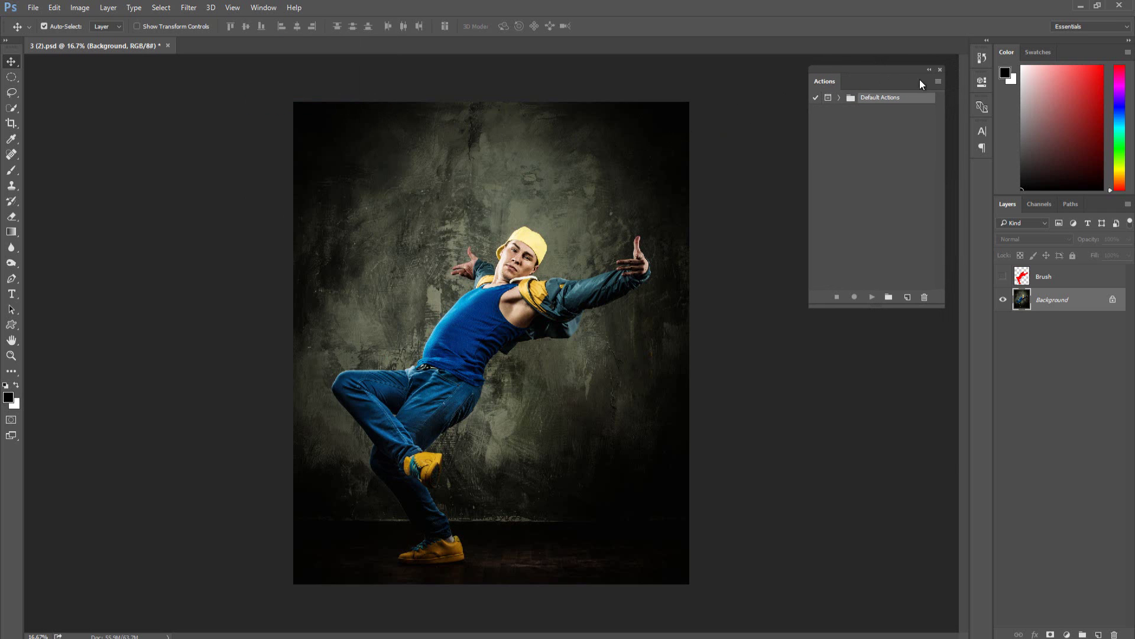
pyautogui.click(937, 81)
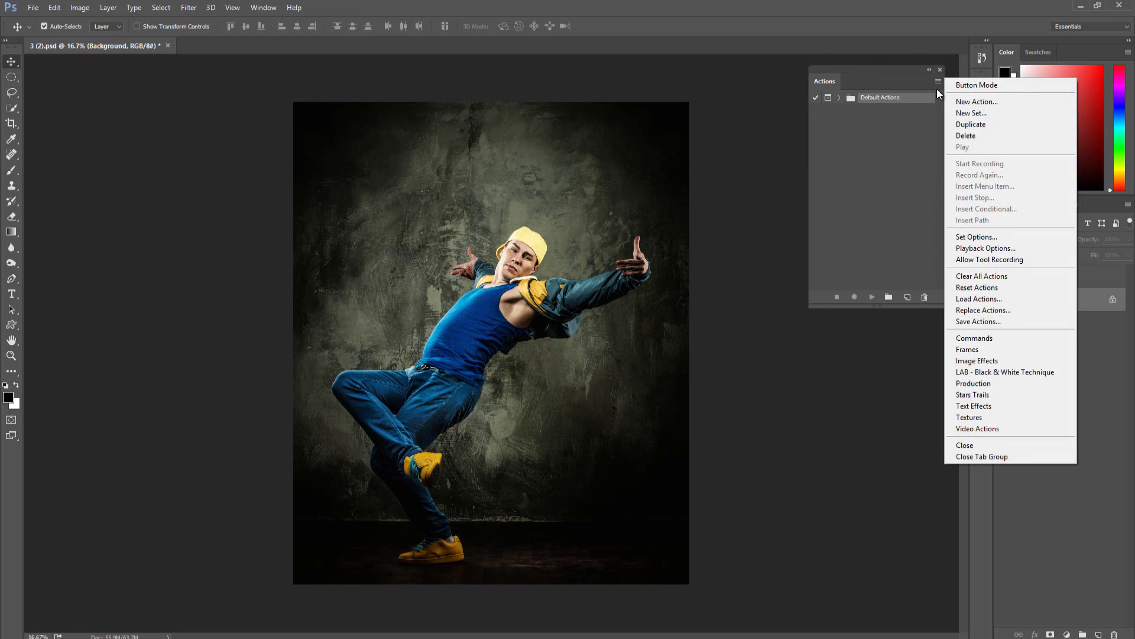
pyautogui.click(999, 302)
pyautogui.doubleClick(147, 106)
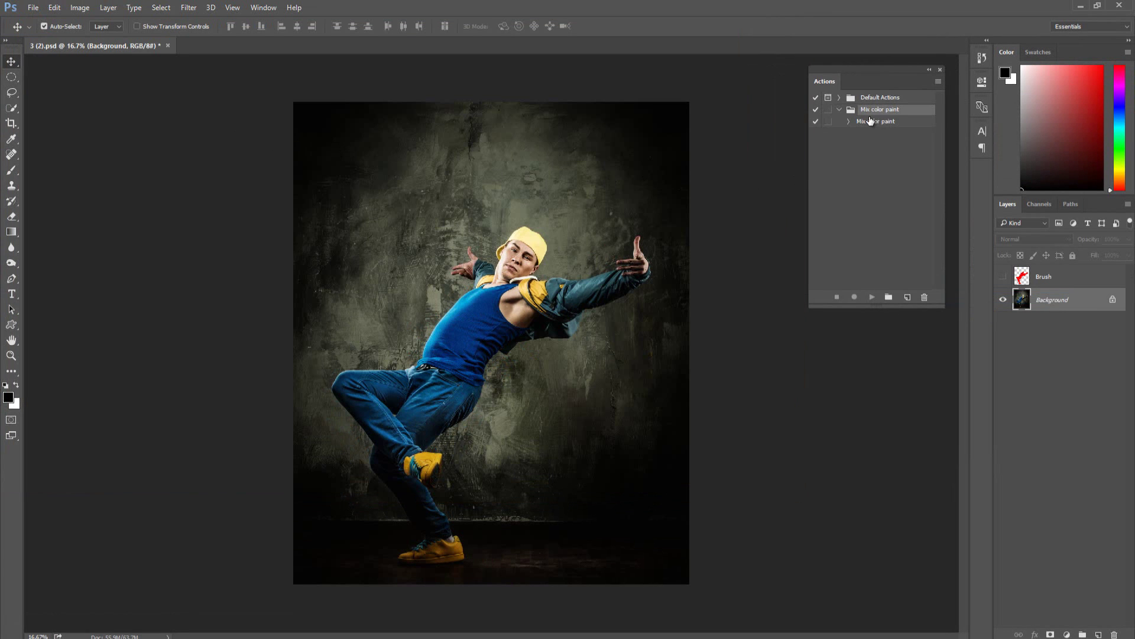
pyautogui.click(881, 122)
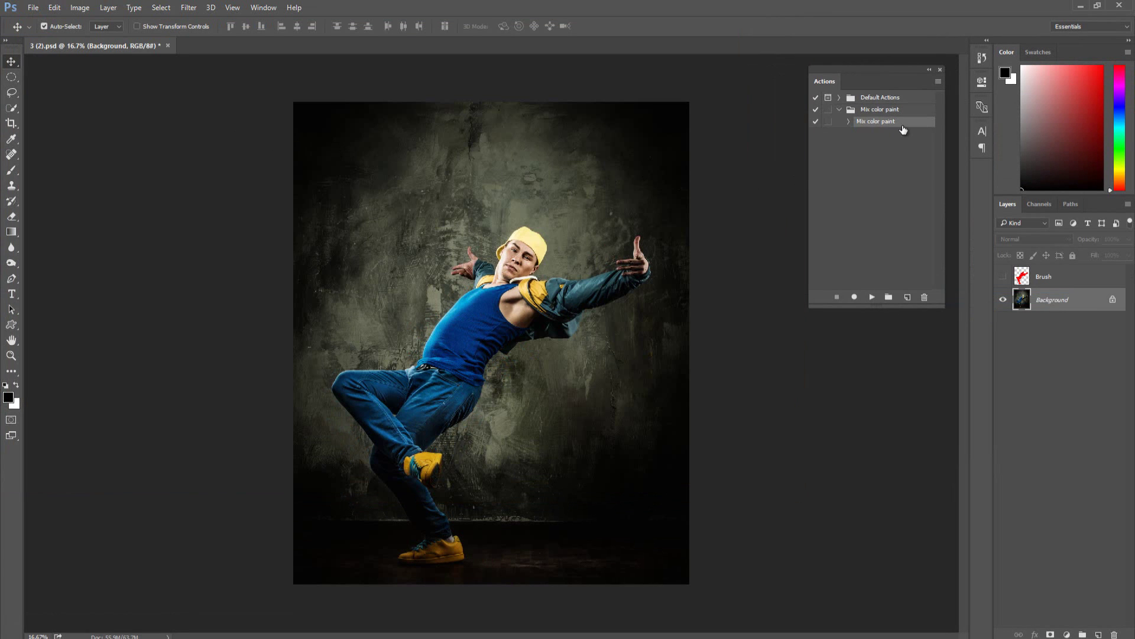
# Load the Mix color paint brush file into Brushes through the Preset Manager.
pyautogui.click(54, 7)
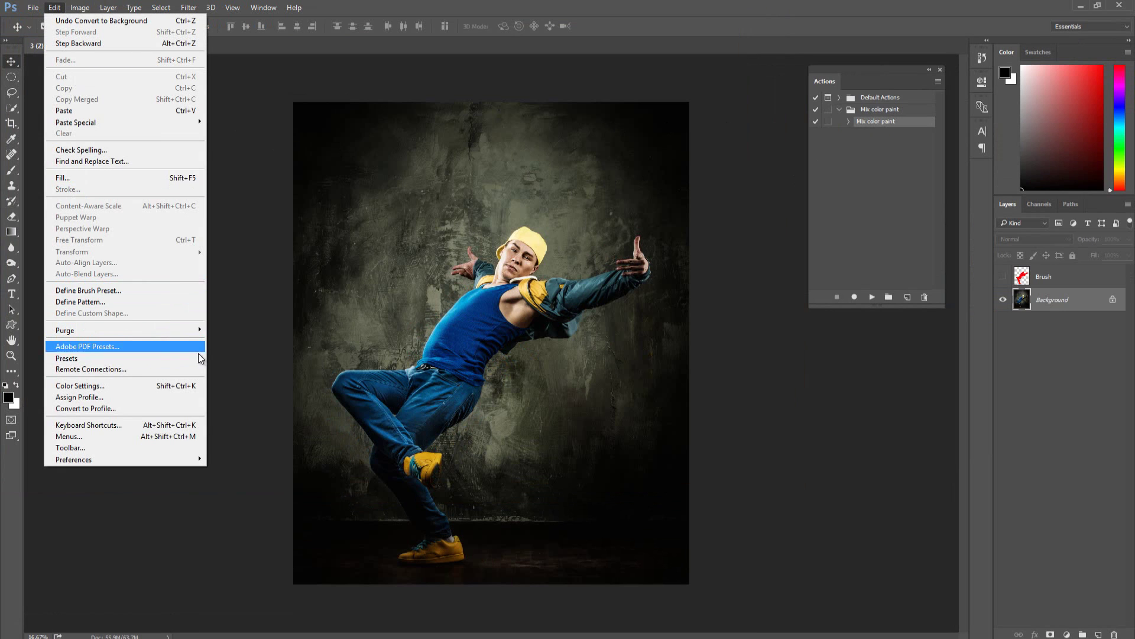
pyautogui.moveTo(66, 357)
pyautogui.click(241, 358)
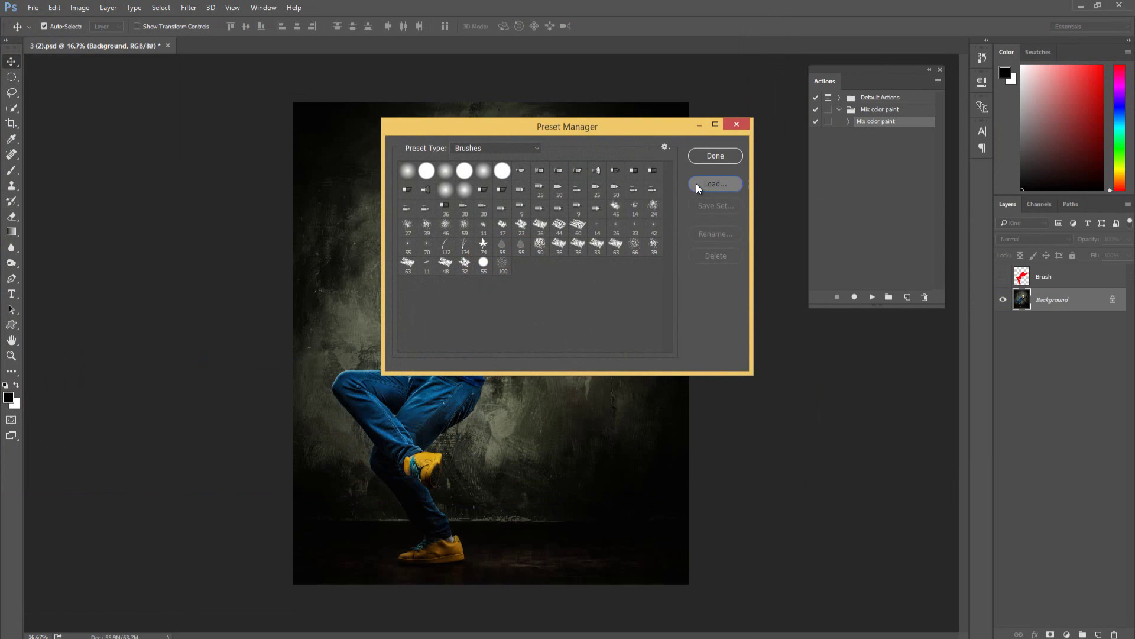
pyautogui.click(697, 188)
pyautogui.doubleClick(468, 235)
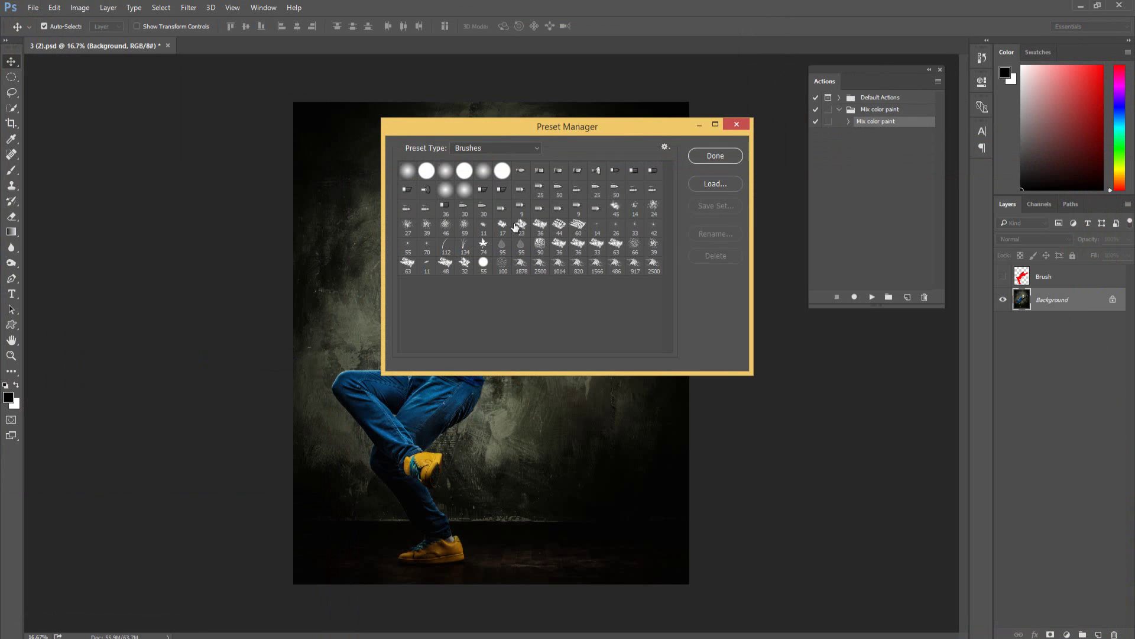
pyautogui.click(712, 155)
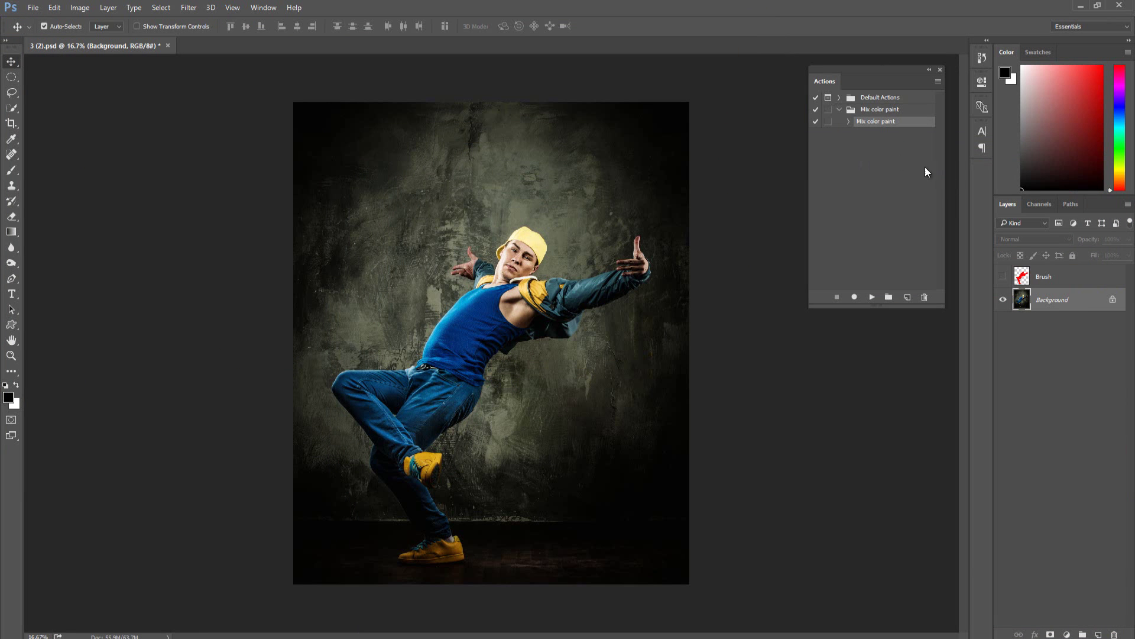
# Select the Brush layer and turn on its visibility to reveal the red silhouette.
pyautogui.click(1059, 281)
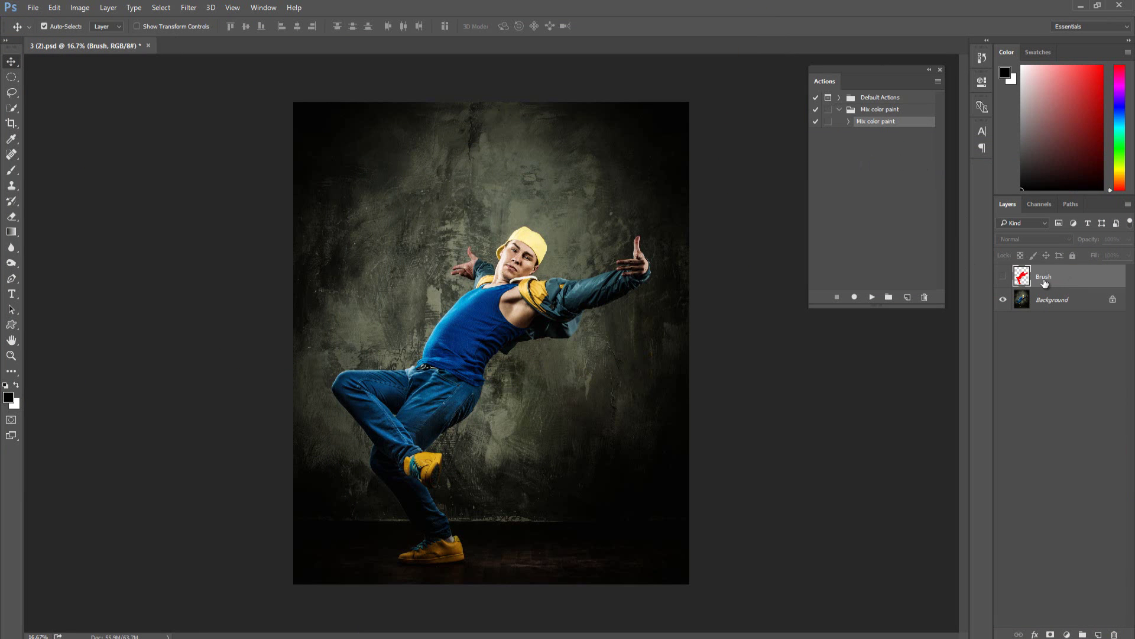
pyautogui.doubleClick(1044, 278)
pyautogui.click(1003, 278)
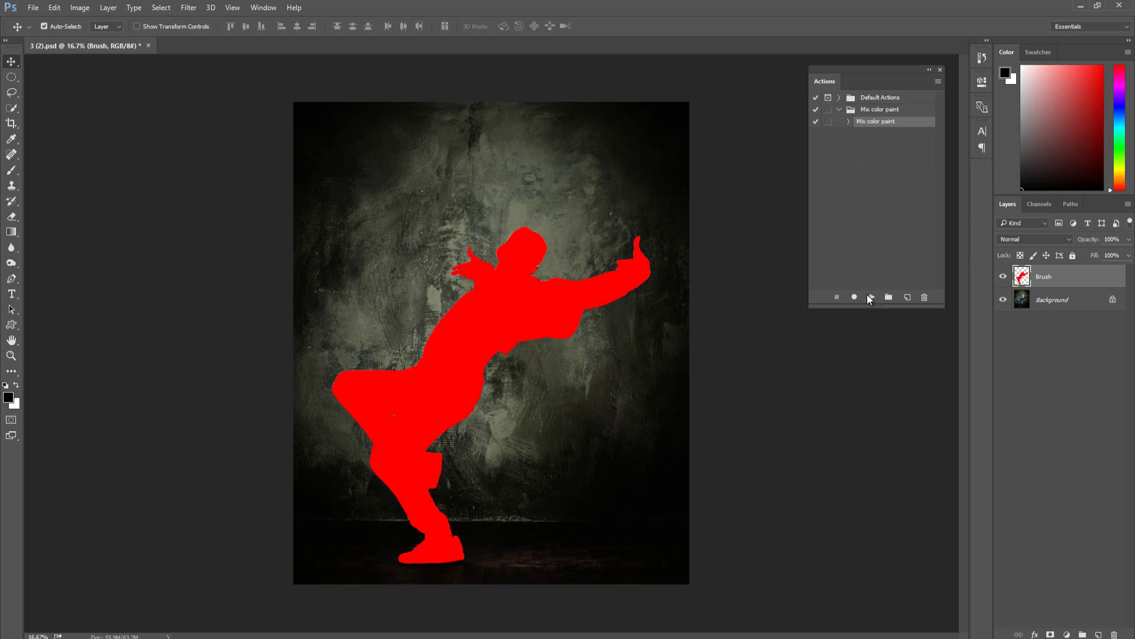
pyautogui.click(1003, 278)
# Crop outward past the bottom, right and left edges to add white canvas margins.
pyautogui.click(11, 123)
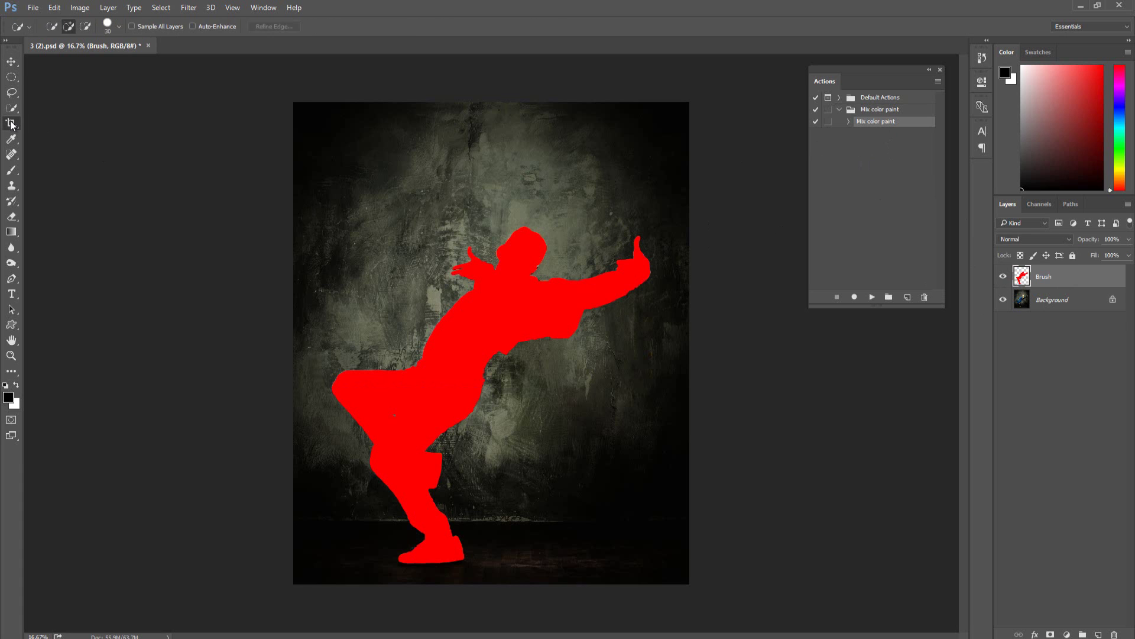
pyautogui.click(496, 565)
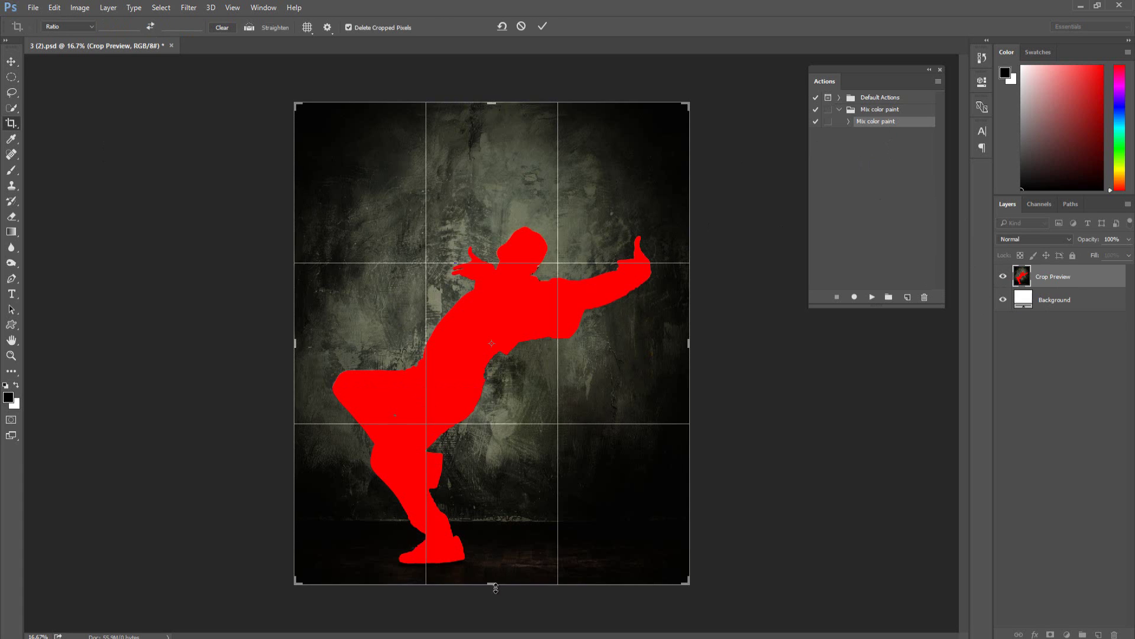
pyautogui.moveTo(495, 587); pyautogui.dragTo(496, 603)
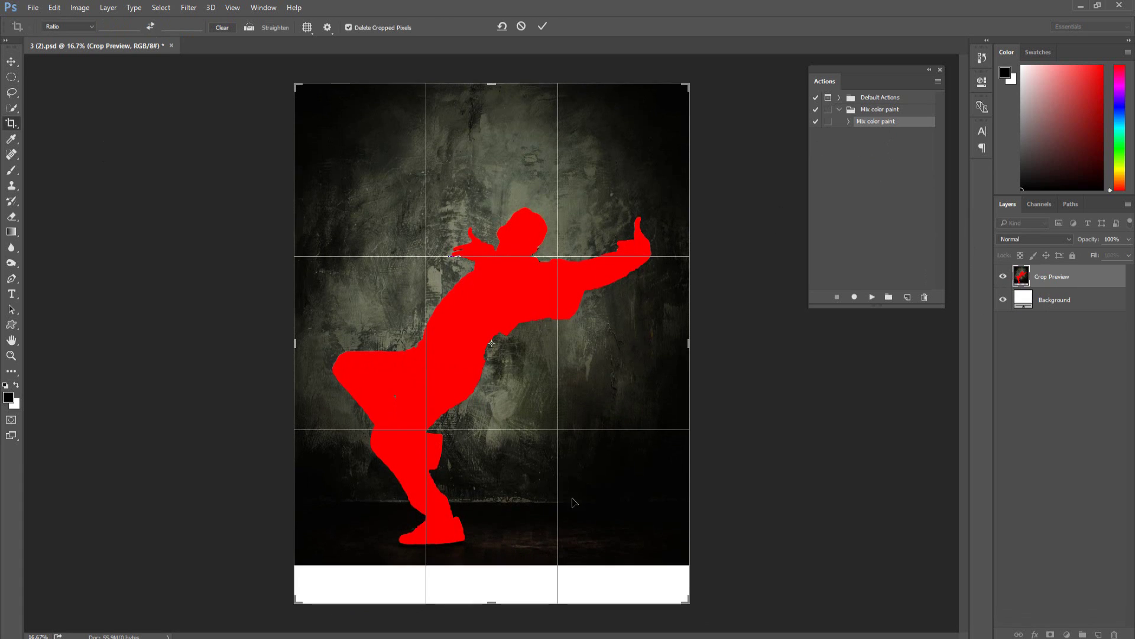
pyautogui.moveTo(701, 342); pyautogui.dragTo(726, 343)
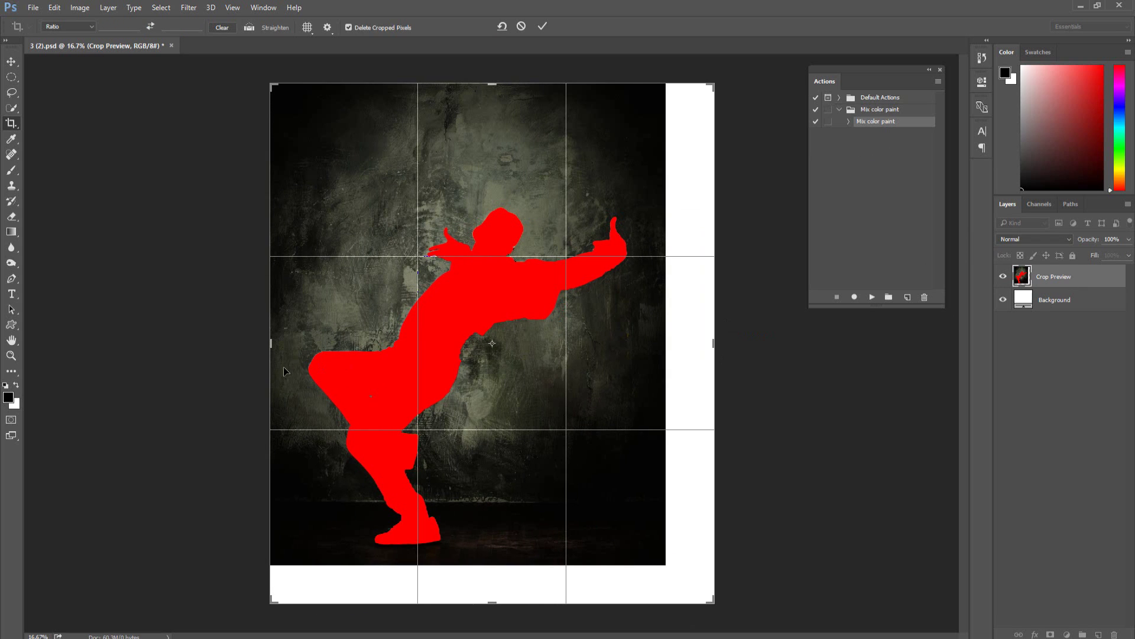
pyautogui.moveTo(269, 347); pyautogui.dragTo(258, 347)
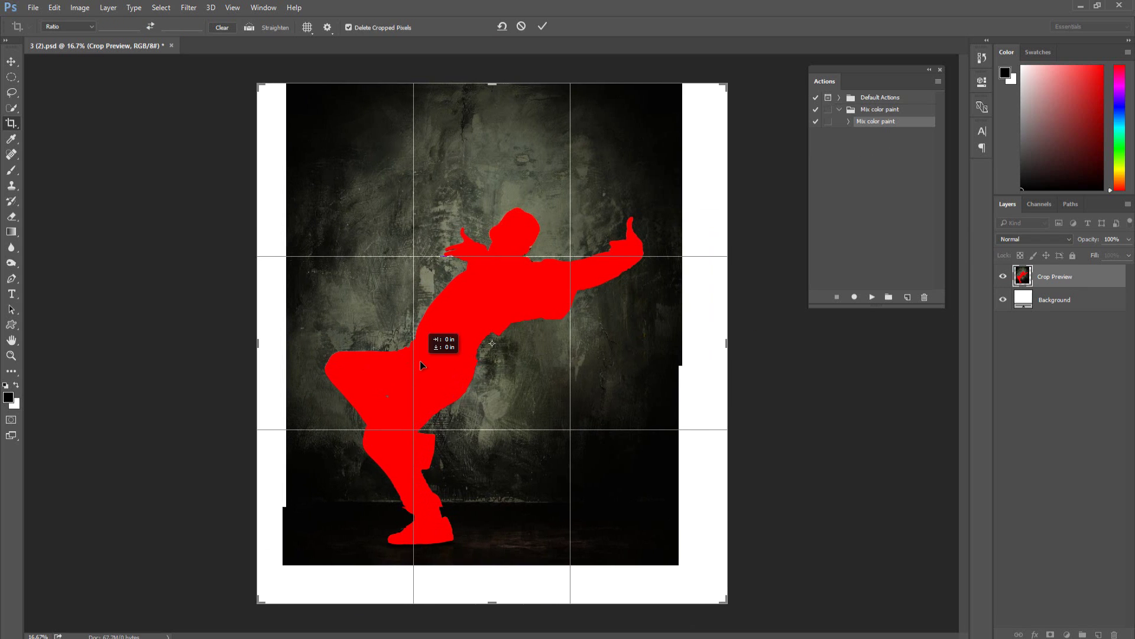
pyautogui.press('Return')
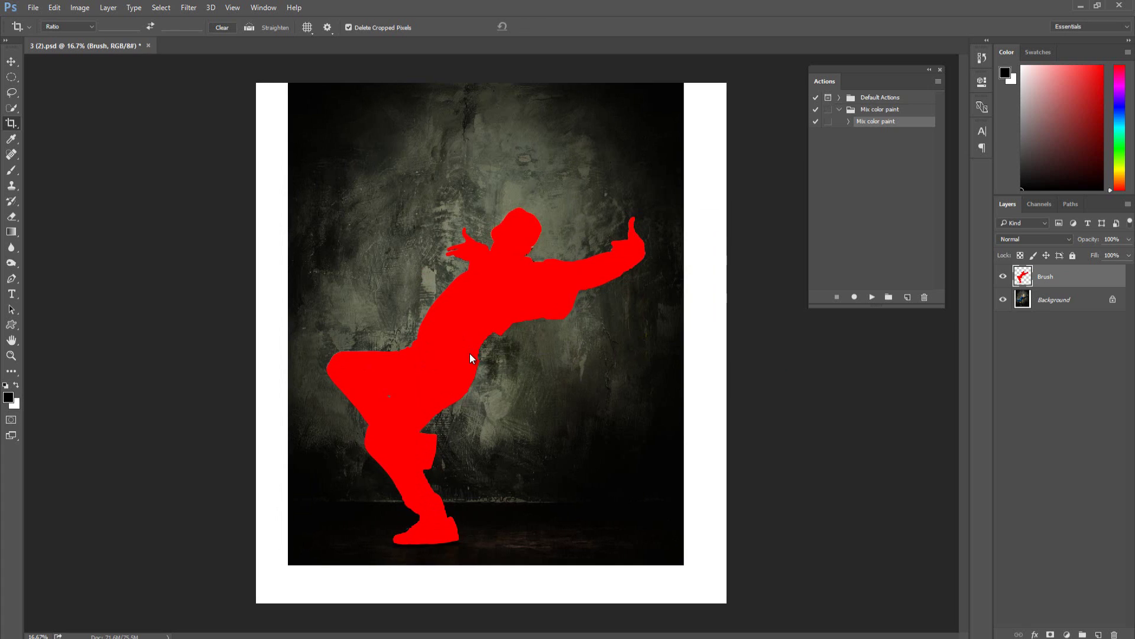
# Resize the image to 2500 px wide with proportions linked.
pyautogui.click(11, 170)
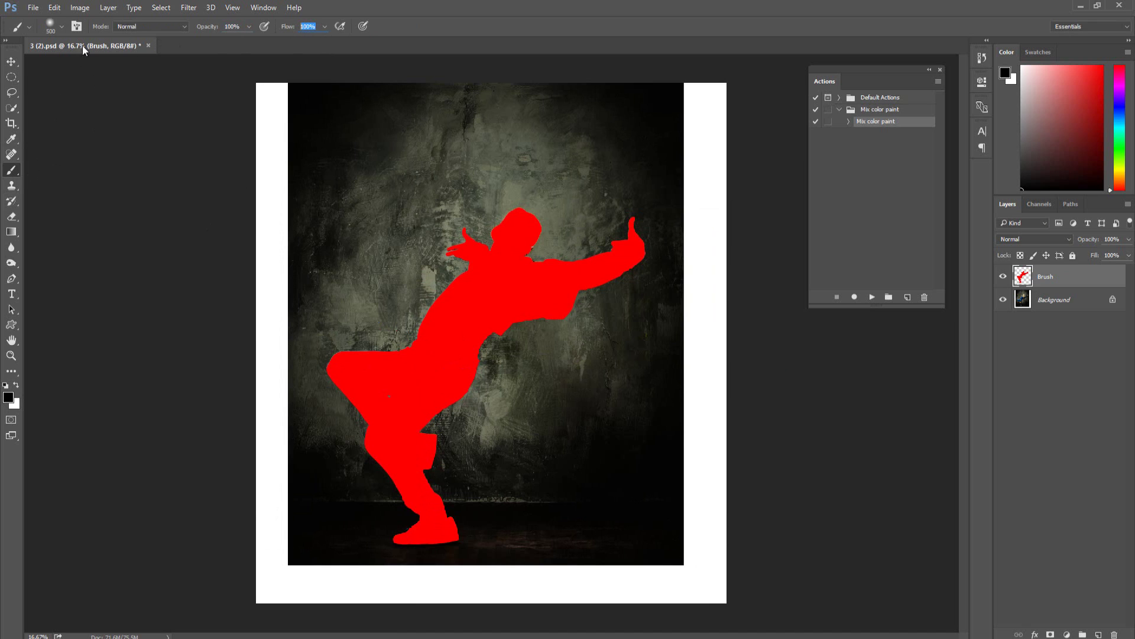
pyautogui.click(12, 61)
pyautogui.click(79, 7)
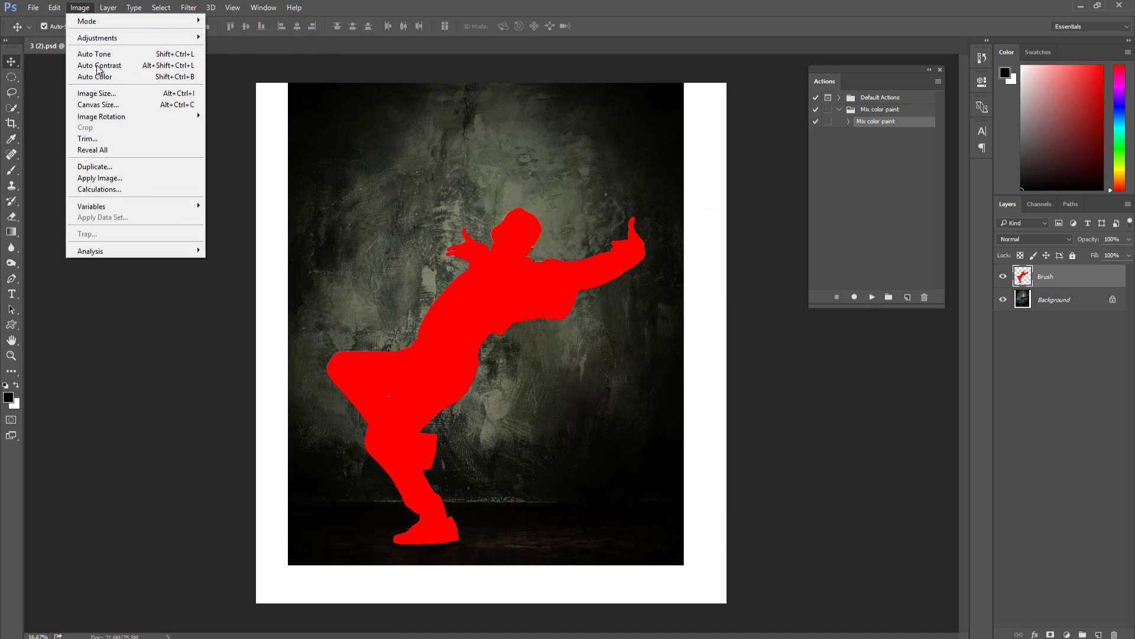
pyautogui.click(96, 94)
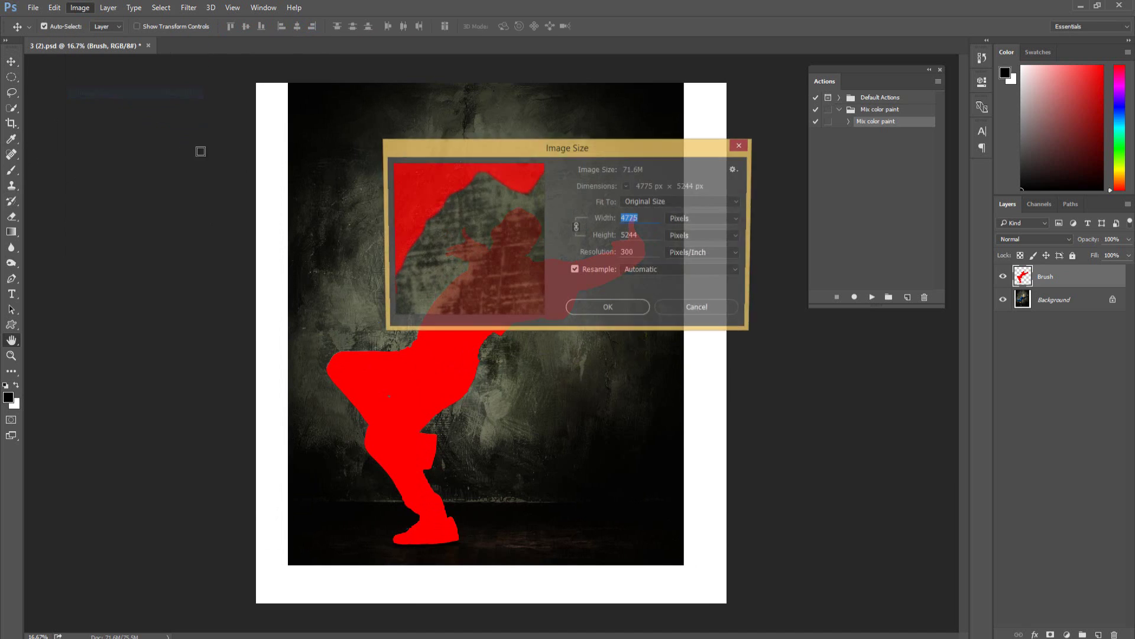
pyautogui.press('Tab')
pyautogui.doubleClick(633, 218)
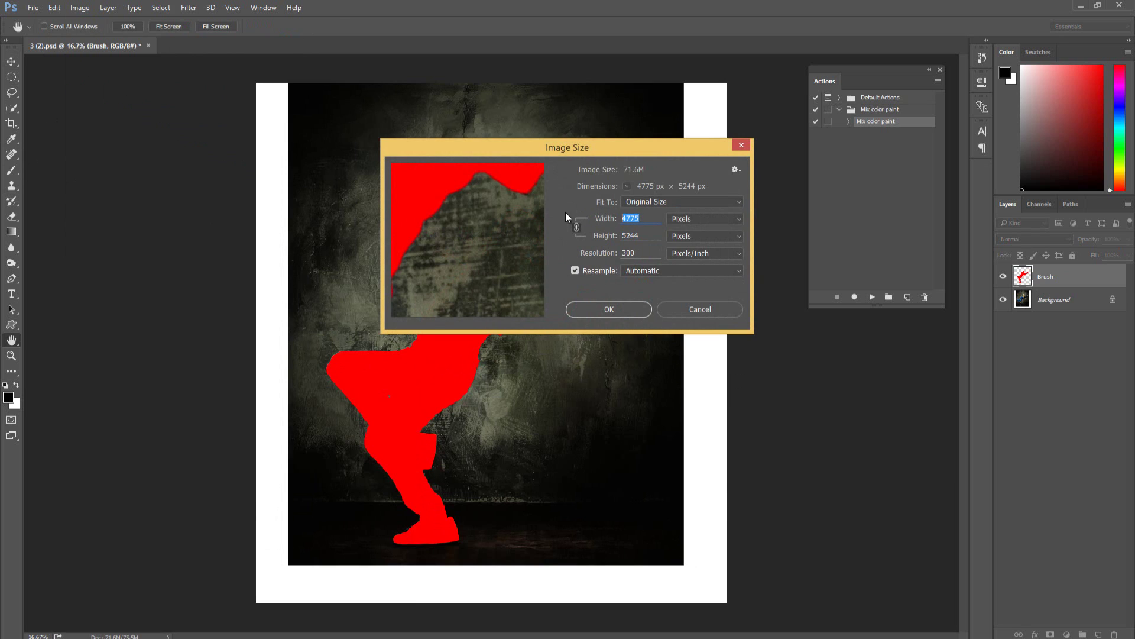
pyautogui.write('2500')
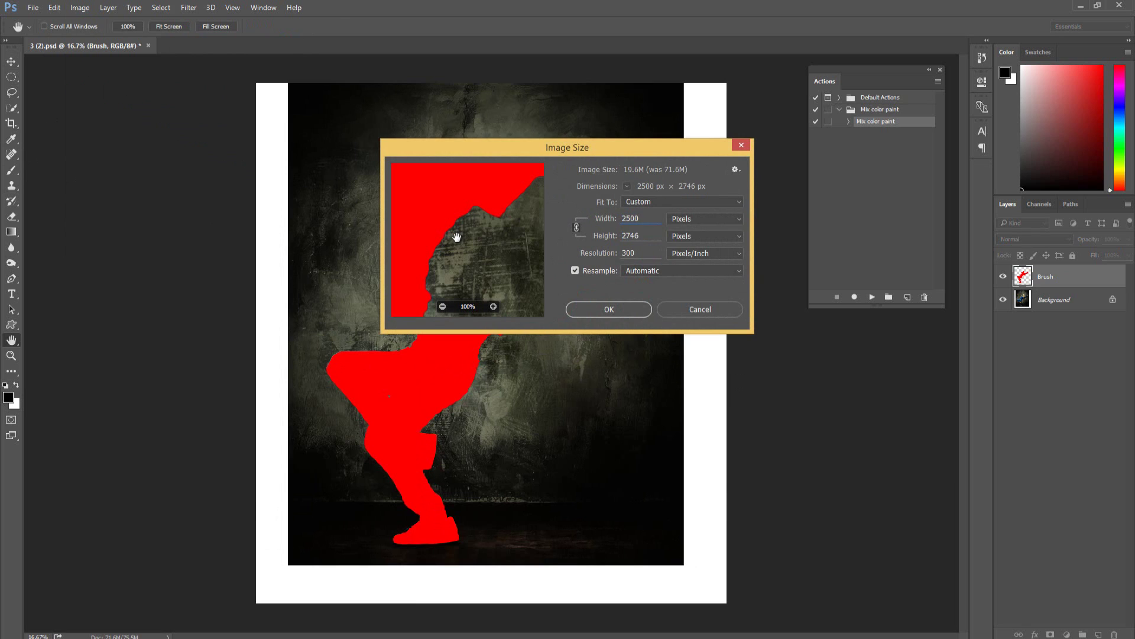
pyautogui.press('Return')
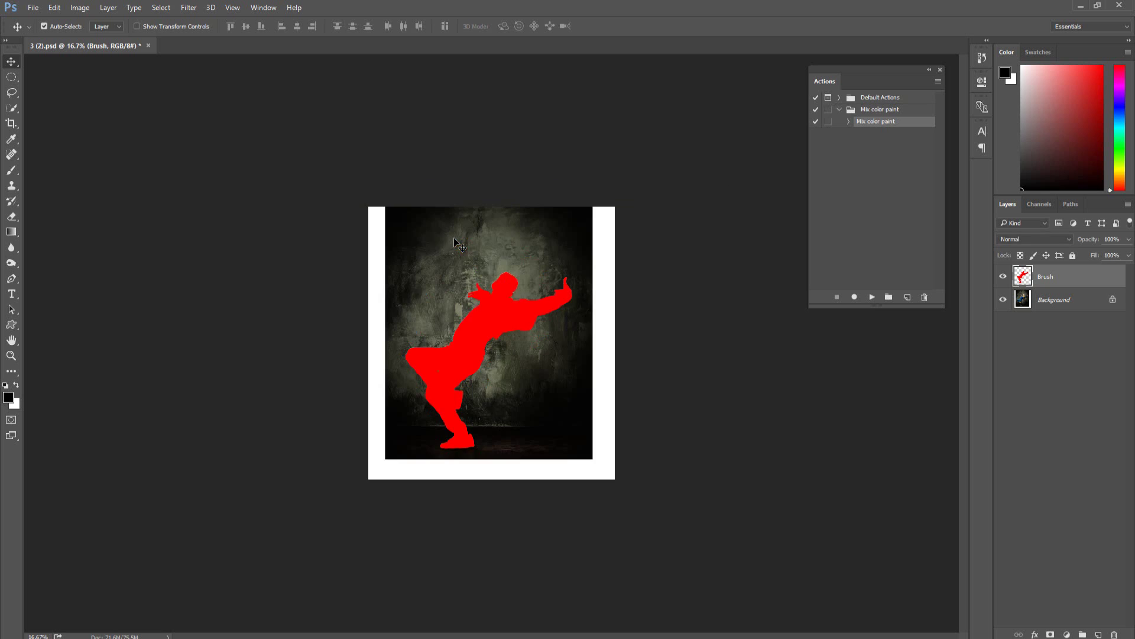
# Fit the image on screen and recheck Image Size at 2500 × 2746 px, 300 ppi.
pyautogui.press('v')
pyautogui.hotkey('ctrl', '0')
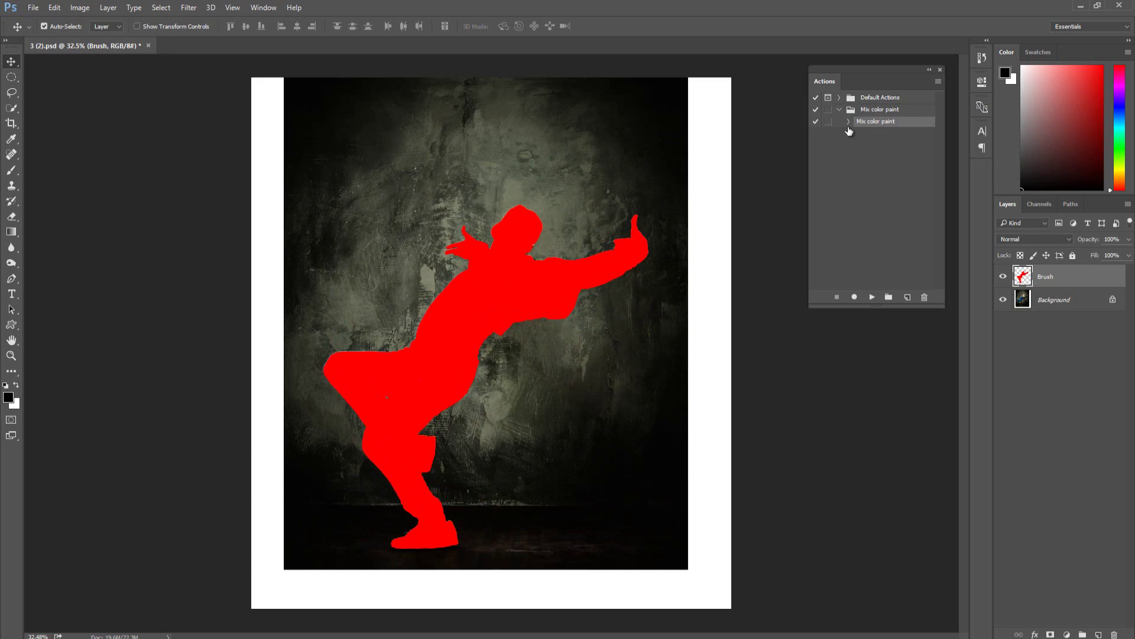
pyautogui.click(80, 7)
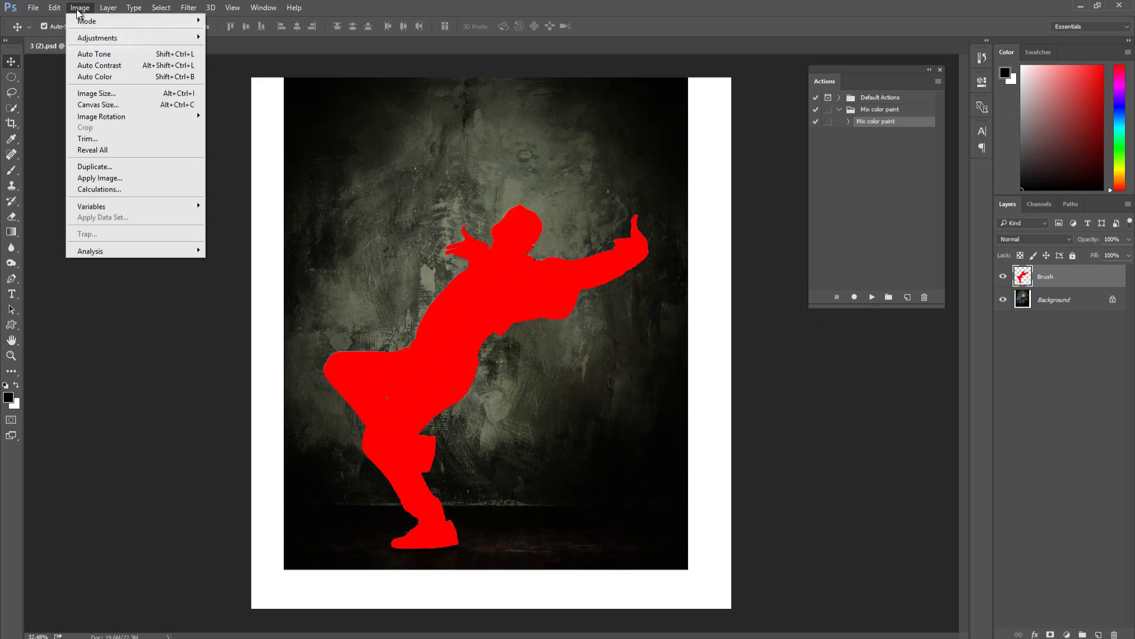
pyautogui.click(104, 99)
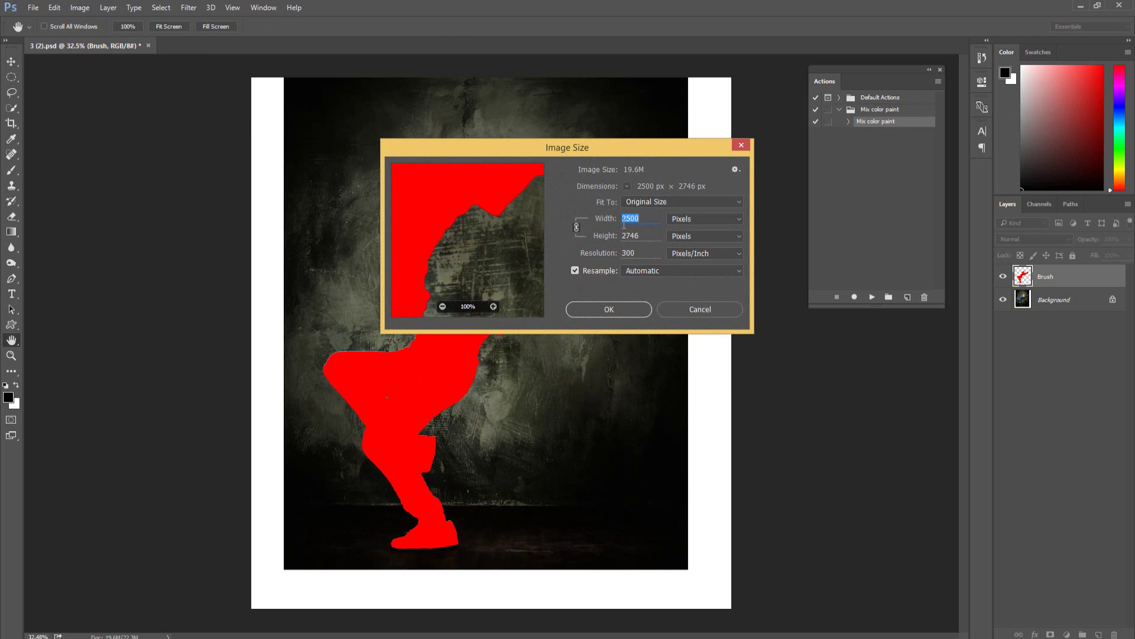
pyautogui.click(600, 310)
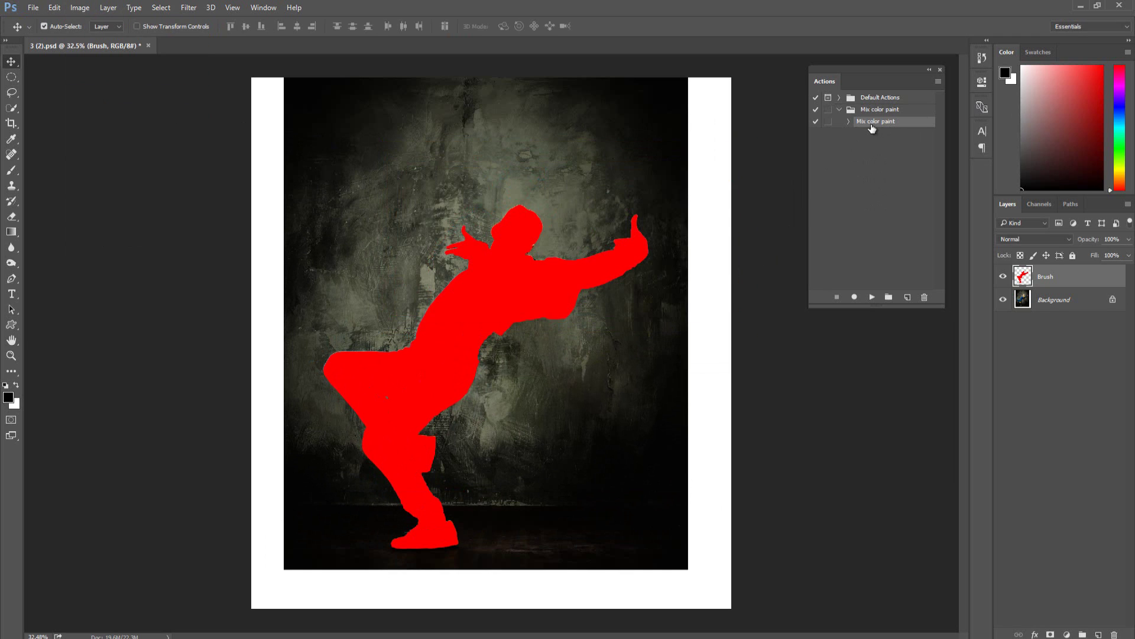
# Play the Mix color paint action and fit the resulting artwork to the window.
pyautogui.click(868, 302)
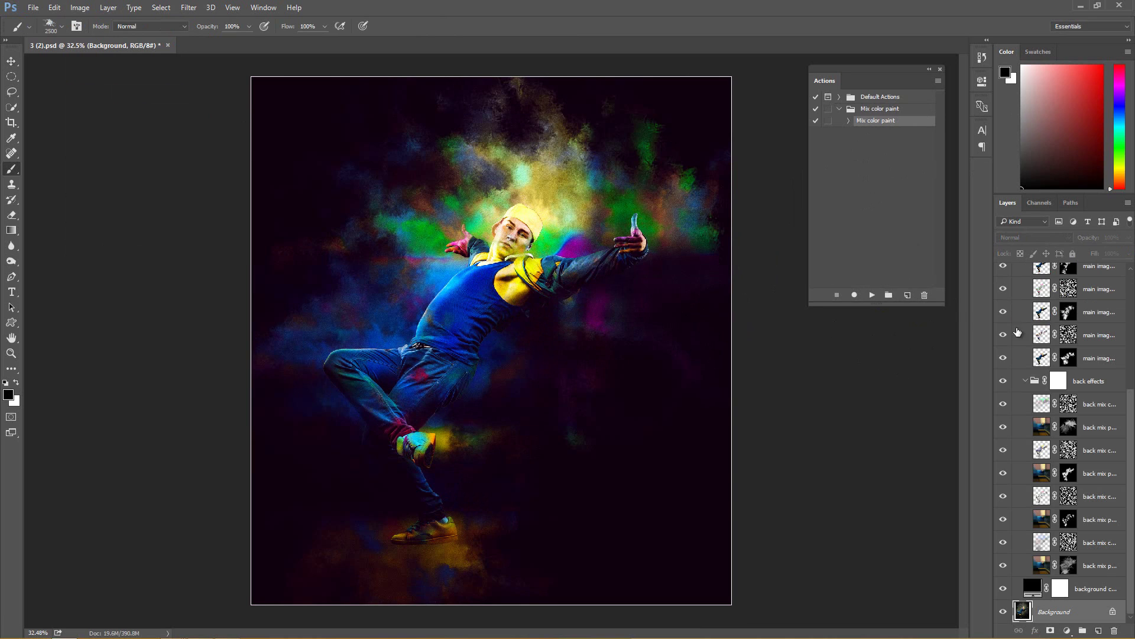
pyautogui.scroll(2, 1031, 389)
pyautogui.scroll(1, 1047, 354)
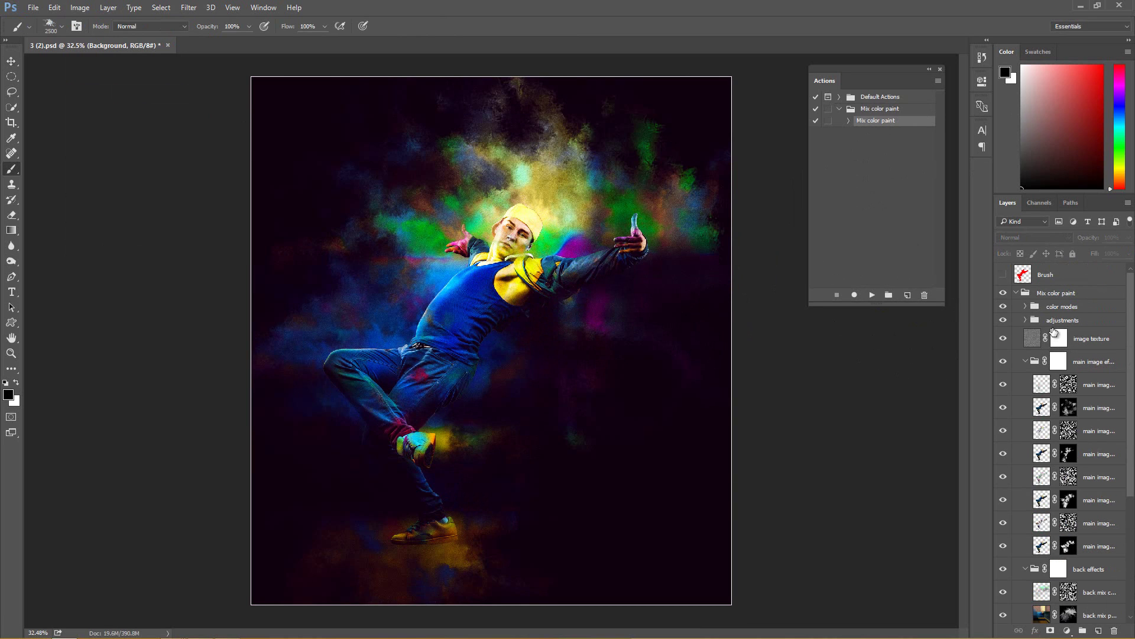
pyautogui.hotkey('ctrl', '0')
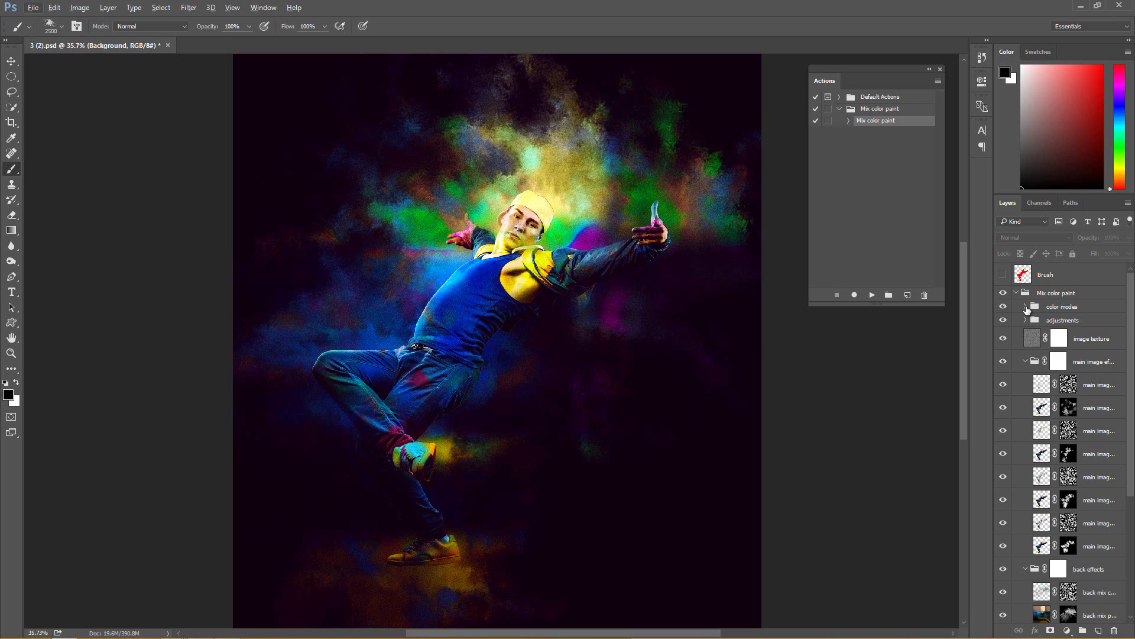
pyautogui.scroll(-3, 1027, 367)
pyautogui.scroll(-3, 1030, 395)
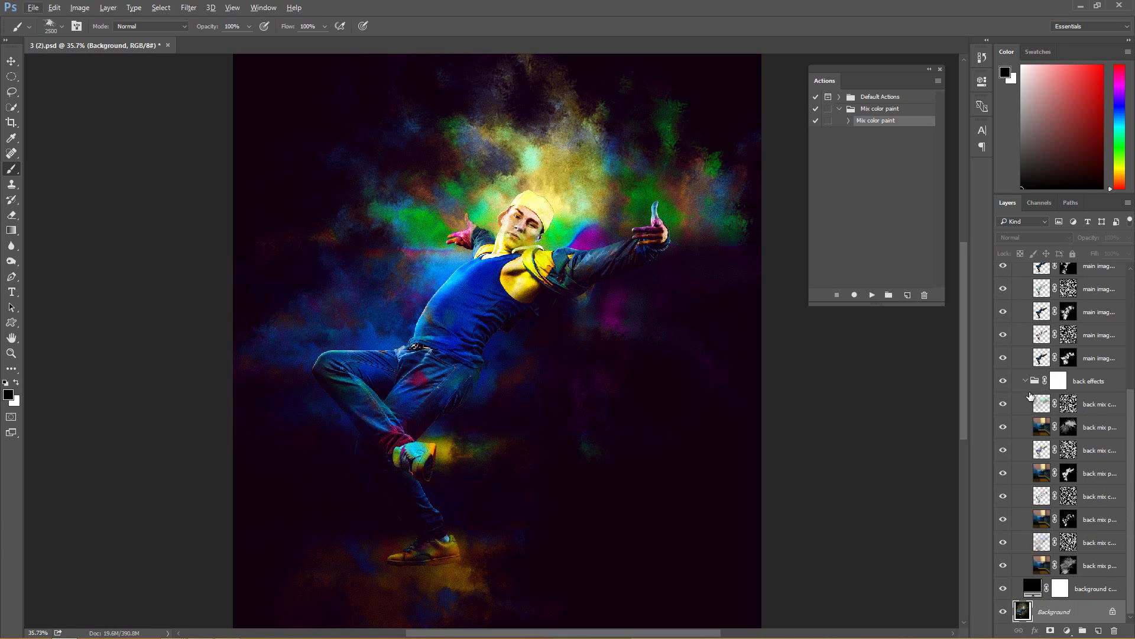
# Collapse the back and main image effects groups and keep the background colour fill black.
pyautogui.click(1026, 381)
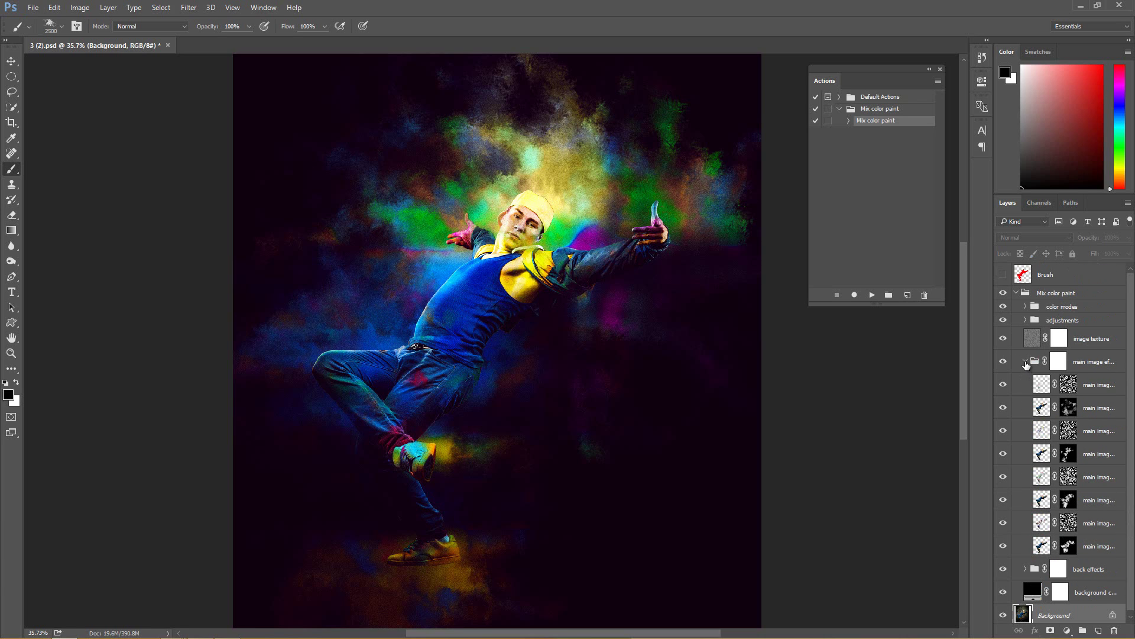
pyautogui.click(1026, 362)
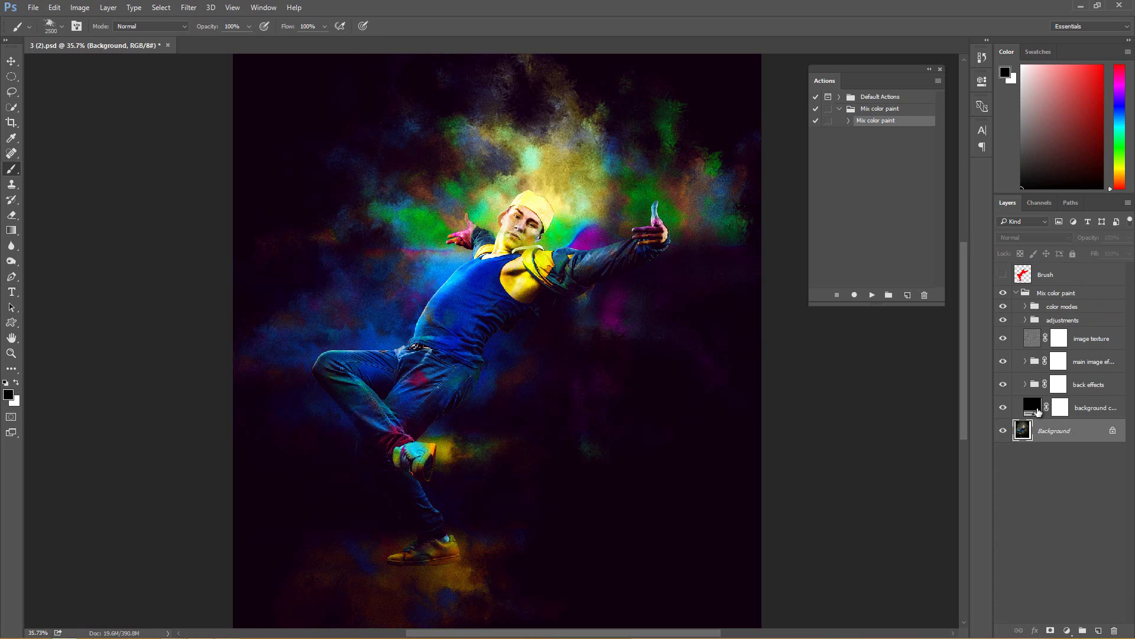
pyautogui.doubleClick(1033, 407)
pyautogui.moveTo(777, 281); pyautogui.dragTo(691, 216)
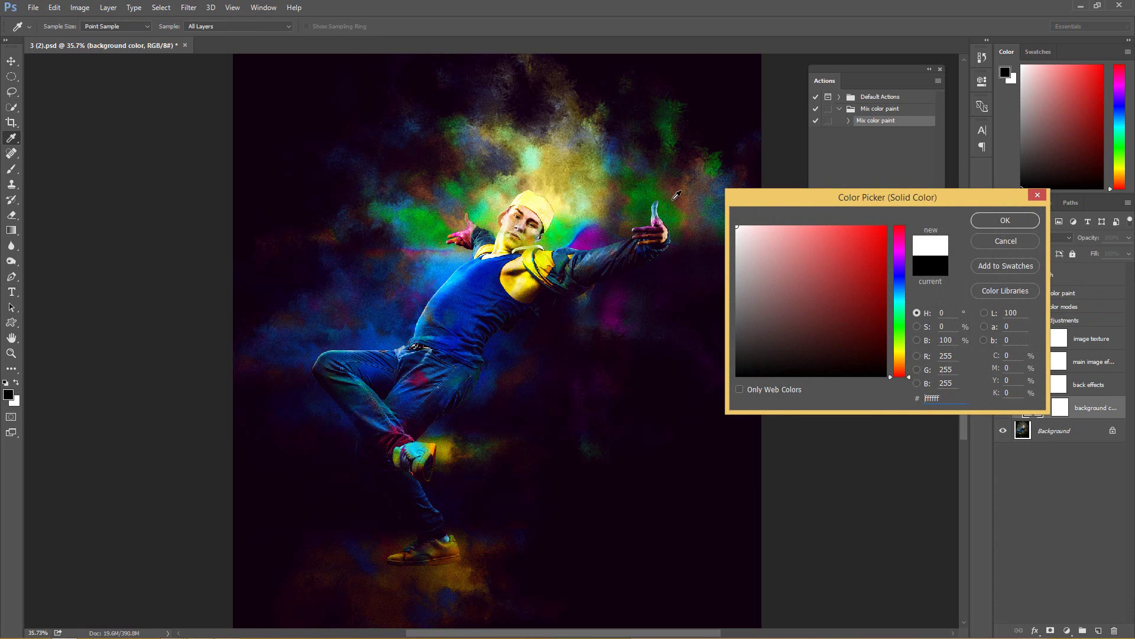
pyautogui.moveTo(815, 266); pyautogui.dragTo(709, 403)
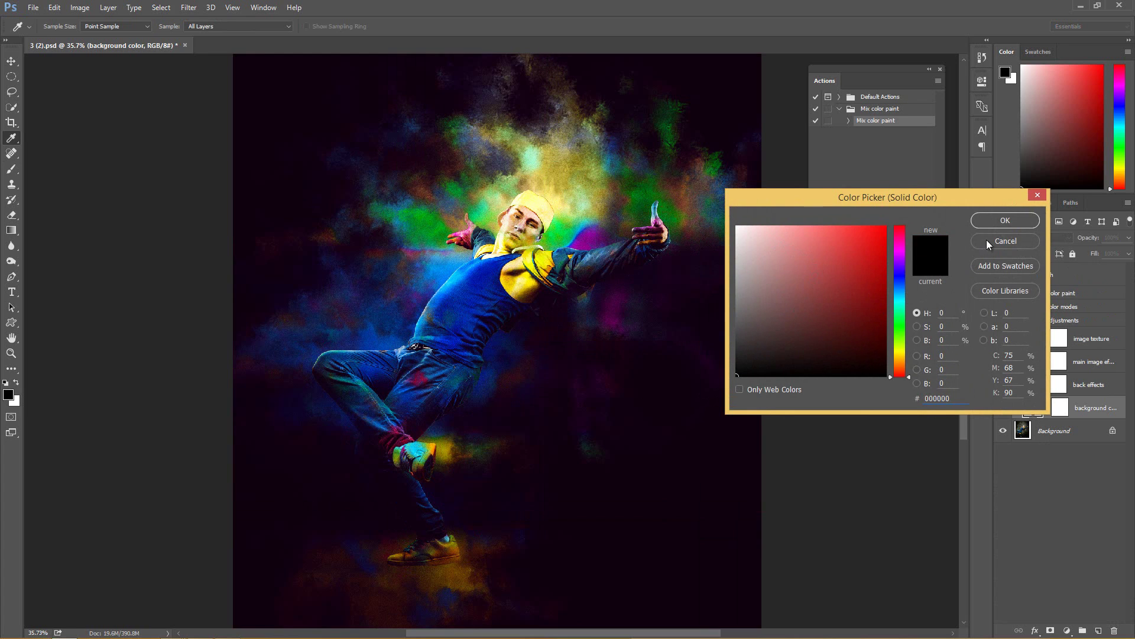
pyautogui.click(986, 240)
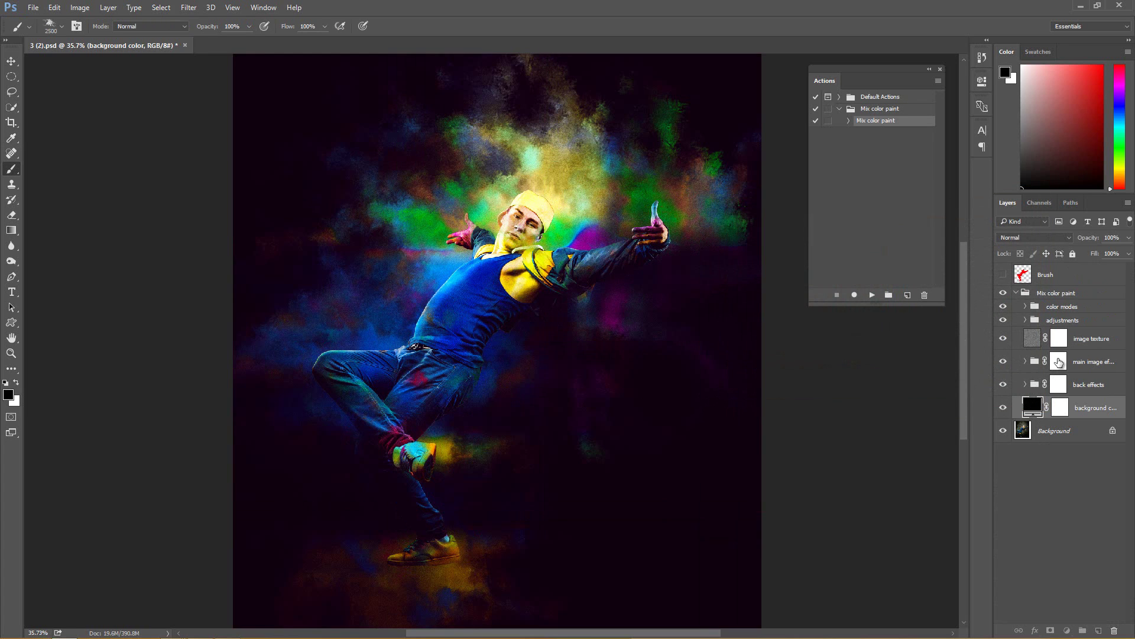
# Select the main image effects mask and pick a black, soft round 0% hardness brush.
pyautogui.click(1058, 365)
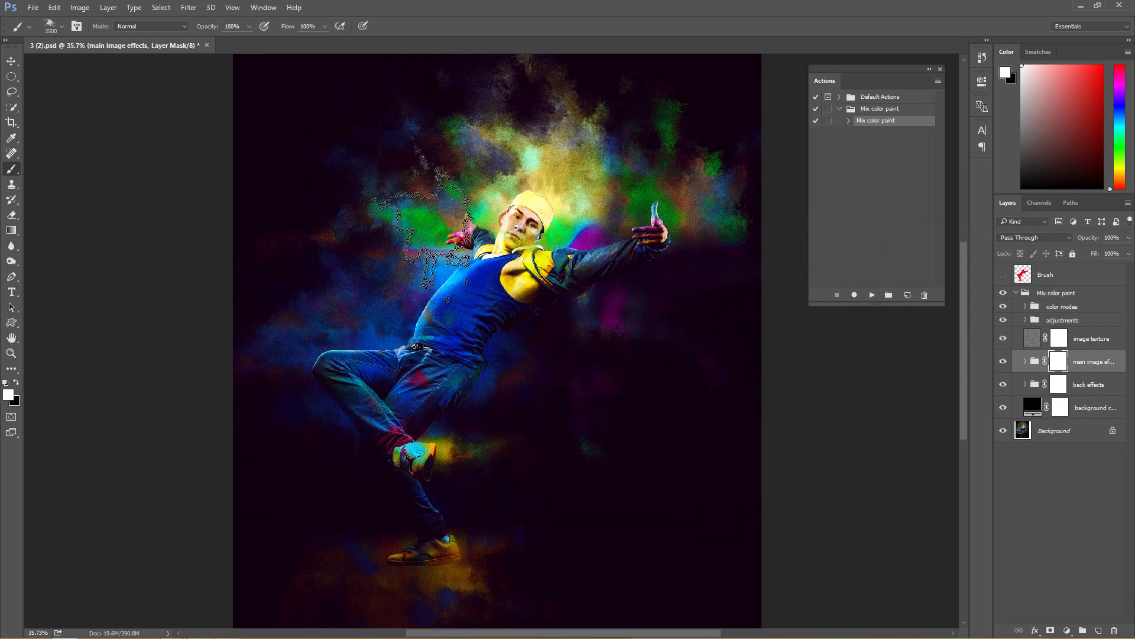
pyautogui.rightClick(446, 240)
pyautogui.click(465, 326)
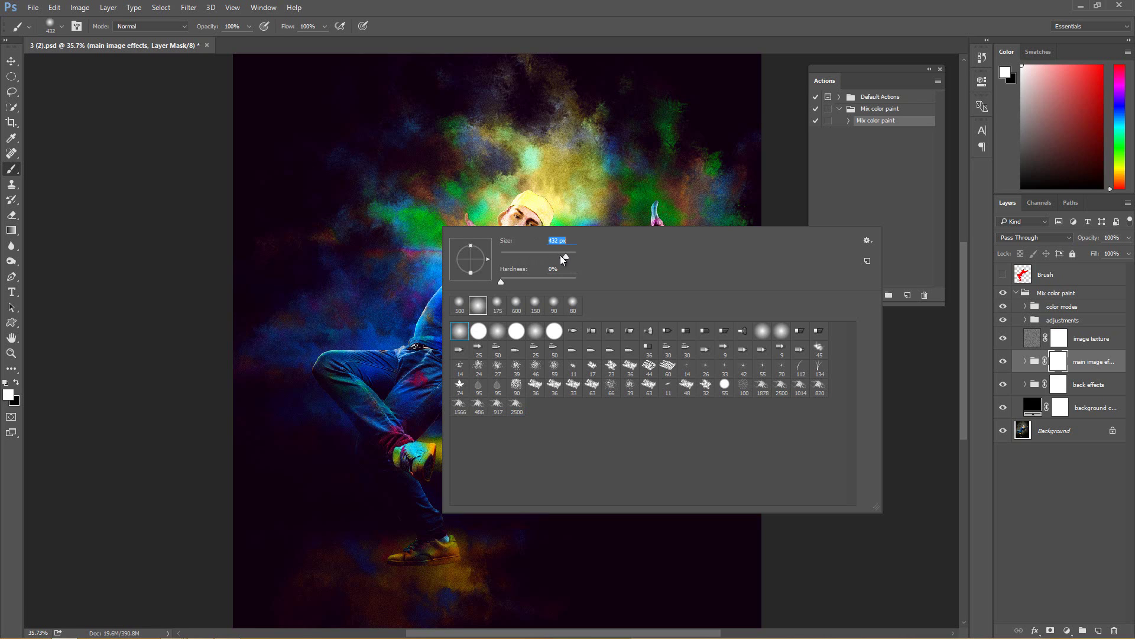
pyautogui.click(16, 383)
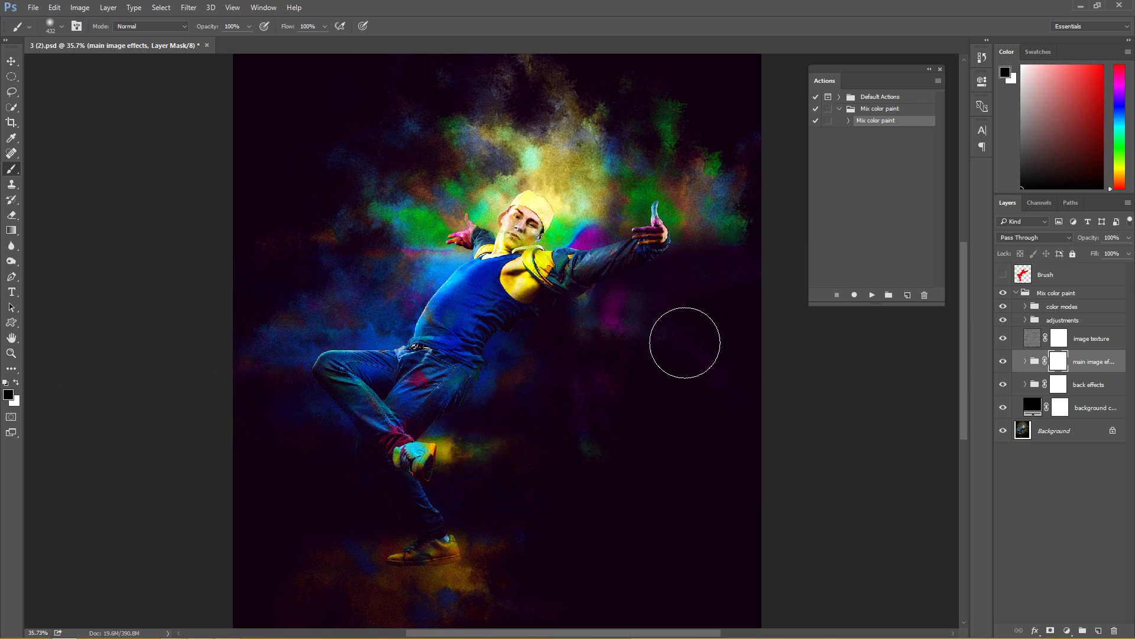
# Paint black on the mask beside the dancer's legs, torso and arm with 250–500 px brushes.
pyautogui.press('[')
pyautogui.press('[')
pyautogui.press('[')
pyautogui.moveTo(469, 535)
pyautogui.mouseDown()
pyautogui.moveTo(458, 535)
pyautogui.moveTo(389, 351)
pyautogui.mouseUp()
pyautogui.press('[')
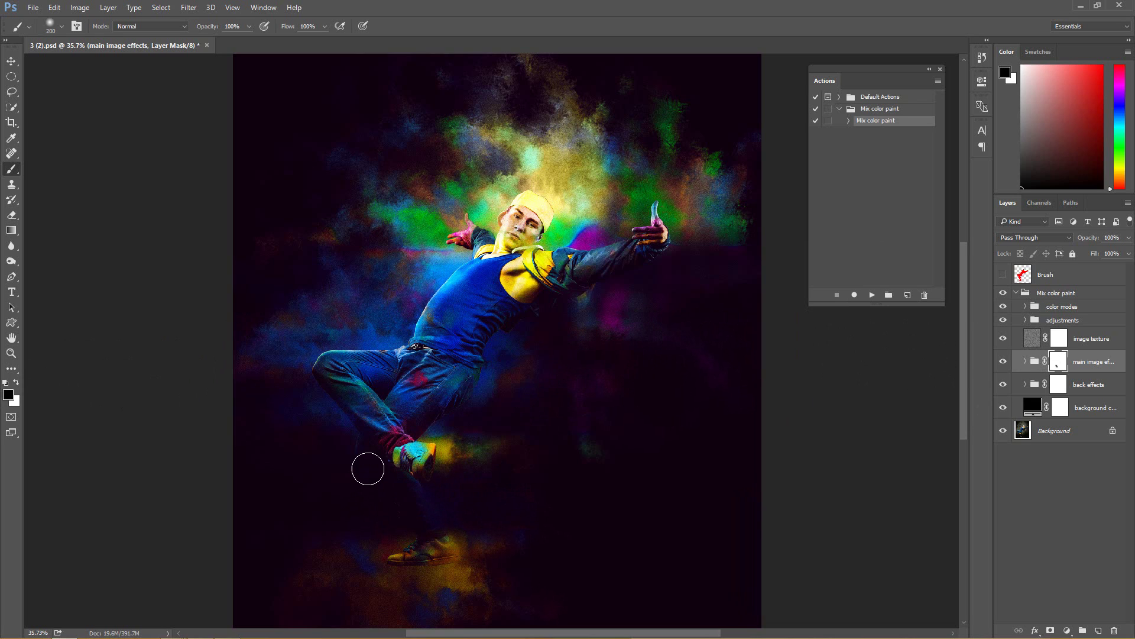
pyautogui.press(']')
pyautogui.press(']')
pyautogui.moveTo(456, 410); pyautogui.dragTo(486, 389)
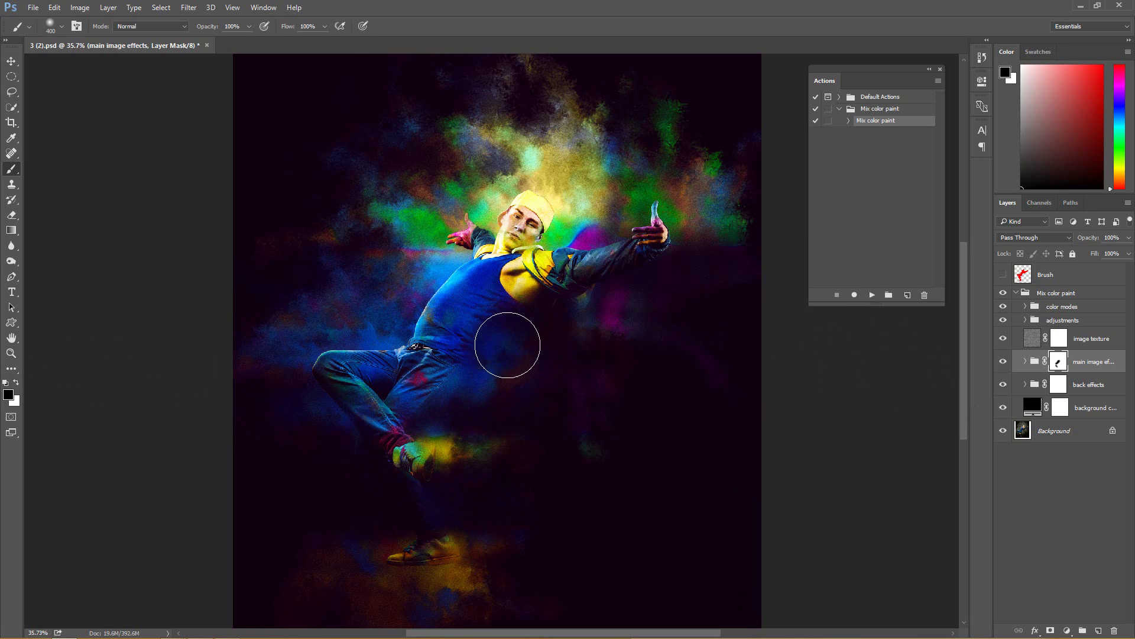
pyautogui.press(']')
pyautogui.moveTo(524, 355); pyautogui.dragTo(577, 316)
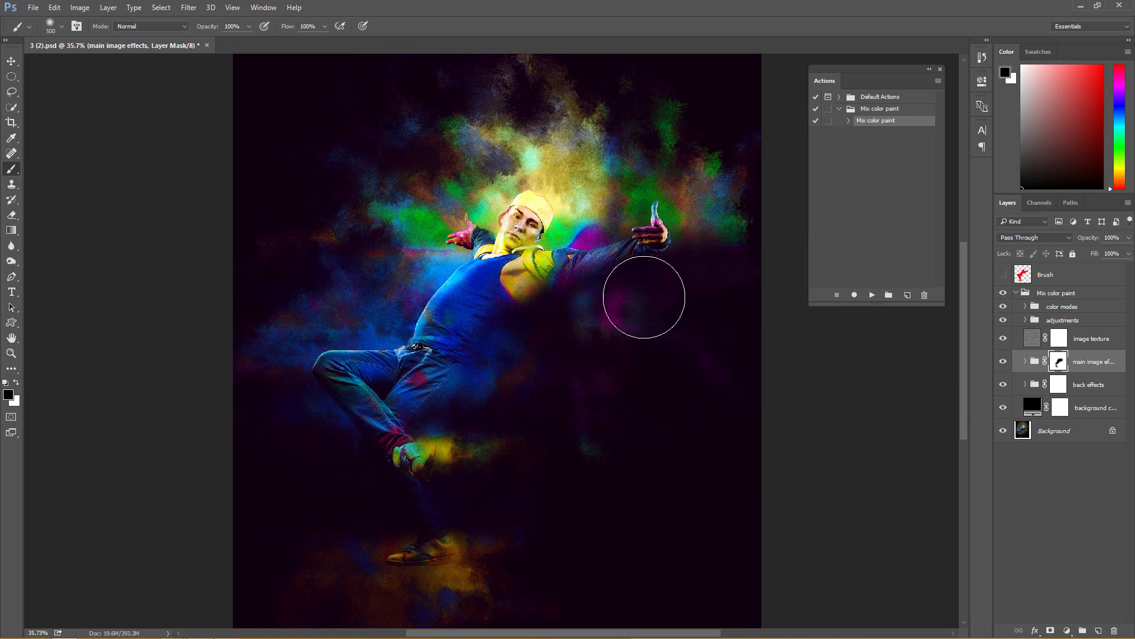
pyautogui.press('[')
pyautogui.moveTo(647, 299); pyautogui.dragTo(680, 252)
# Undo the arm stroke, then mask colour over the hat and the bottom-centre yellow smoke.
pyautogui.hotkey('ctrl', 'z')
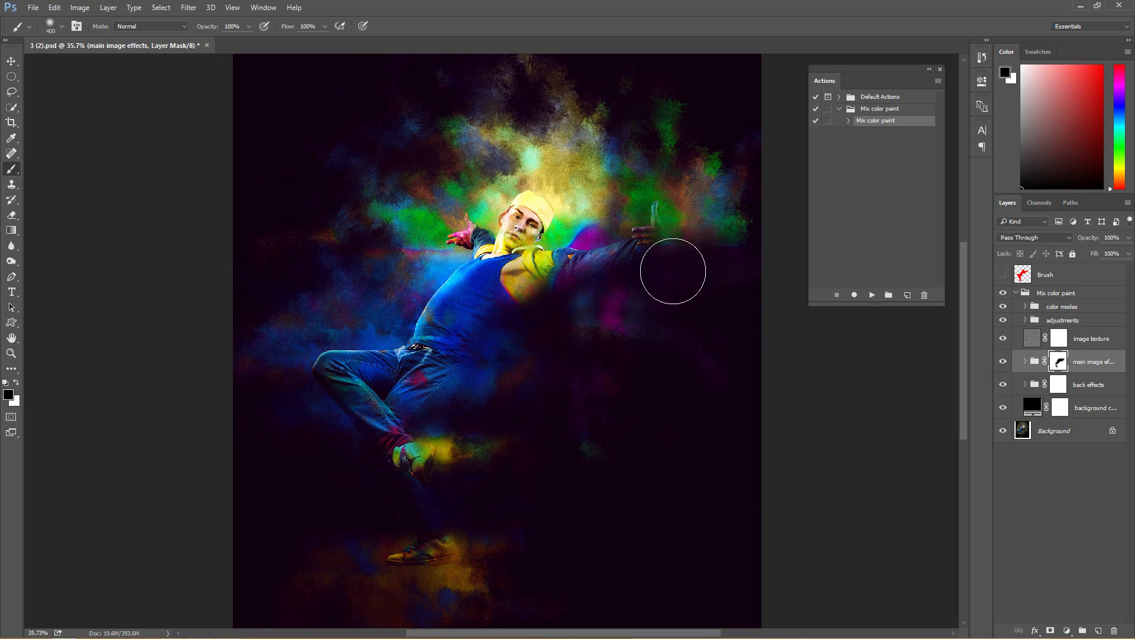
pyautogui.press('[')
pyautogui.press('[')
pyautogui.press('[')
pyautogui.press('[')
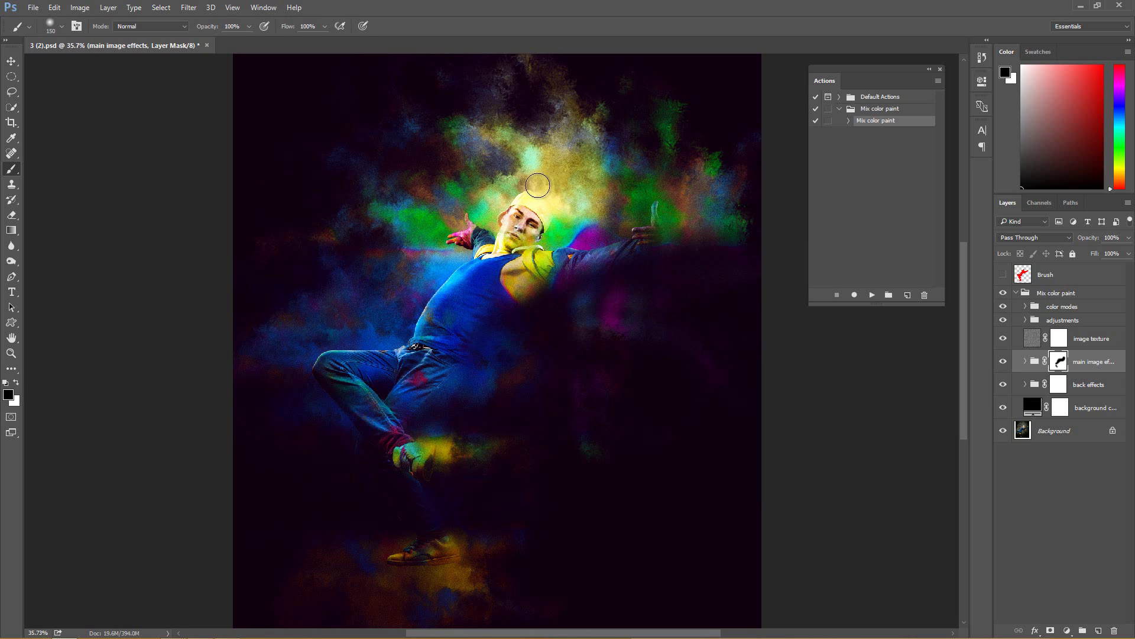
pyautogui.moveTo(540, 190); pyautogui.dragTo(520, 184)
pyautogui.press(']')
pyautogui.press(']')
pyautogui.press(']')
pyautogui.press(']')
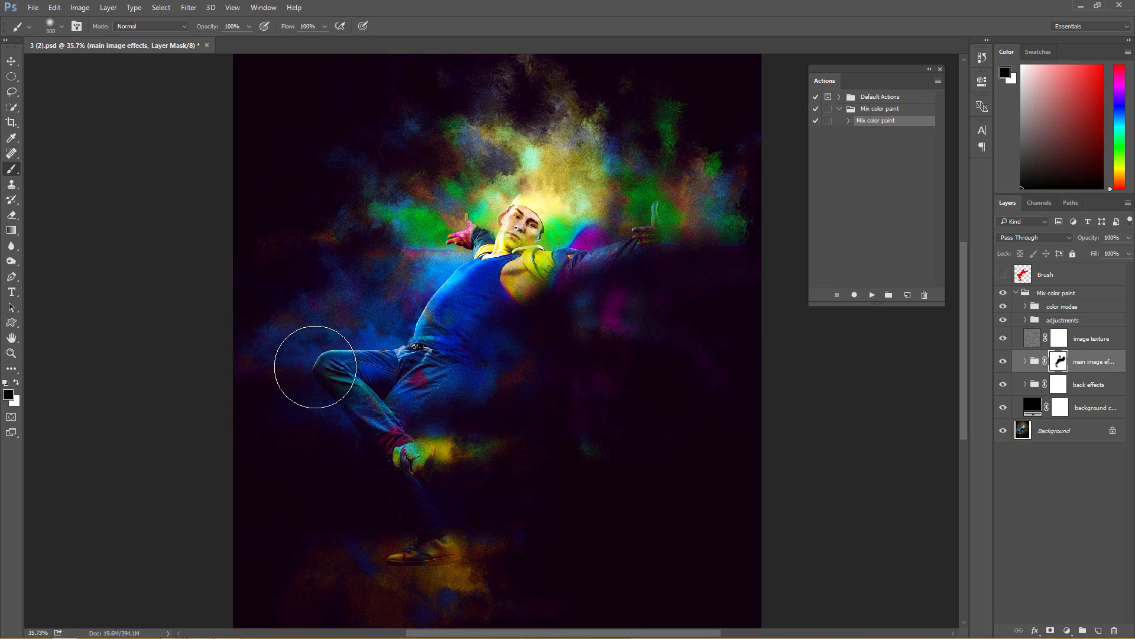
pyautogui.press(']')
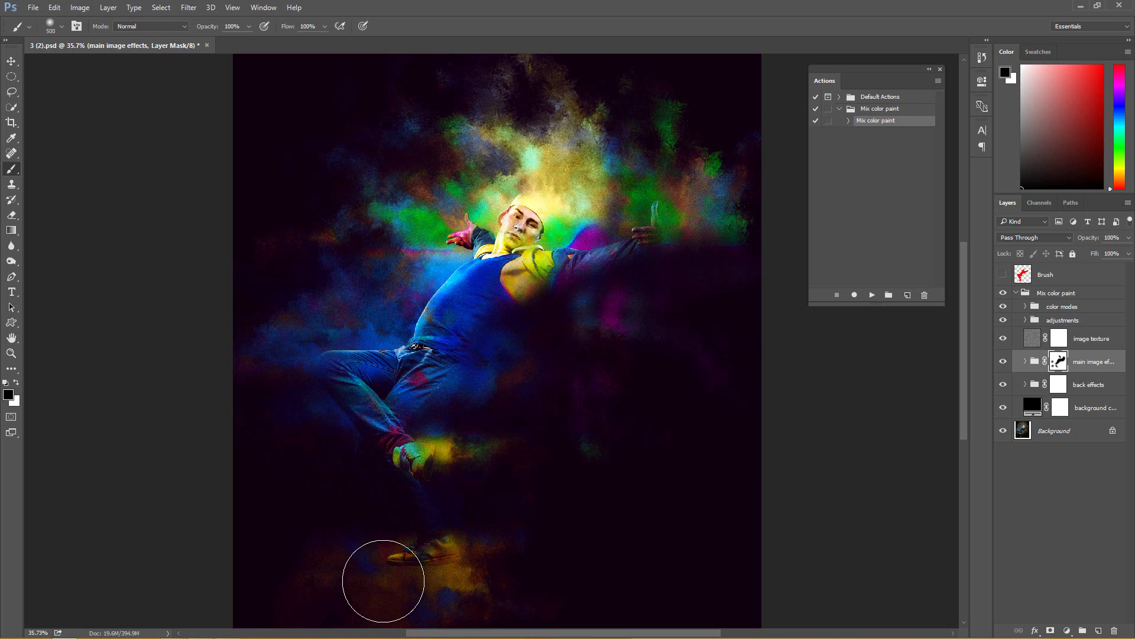
pyautogui.moveTo(360, 584); pyautogui.dragTo(528, 567)
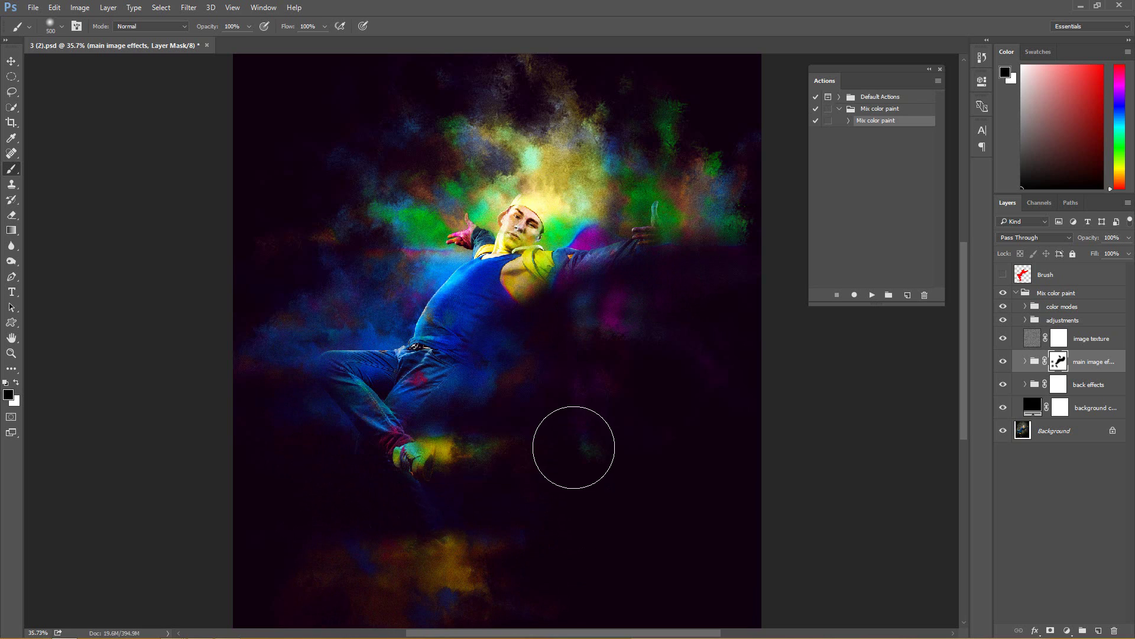
# Expand the main image effects group and hide two of its texture layers.
pyautogui.scroll(2, 578, 449)
pyautogui.scroll(1, 582, 452)
pyautogui.scroll(-2, 583, 461)
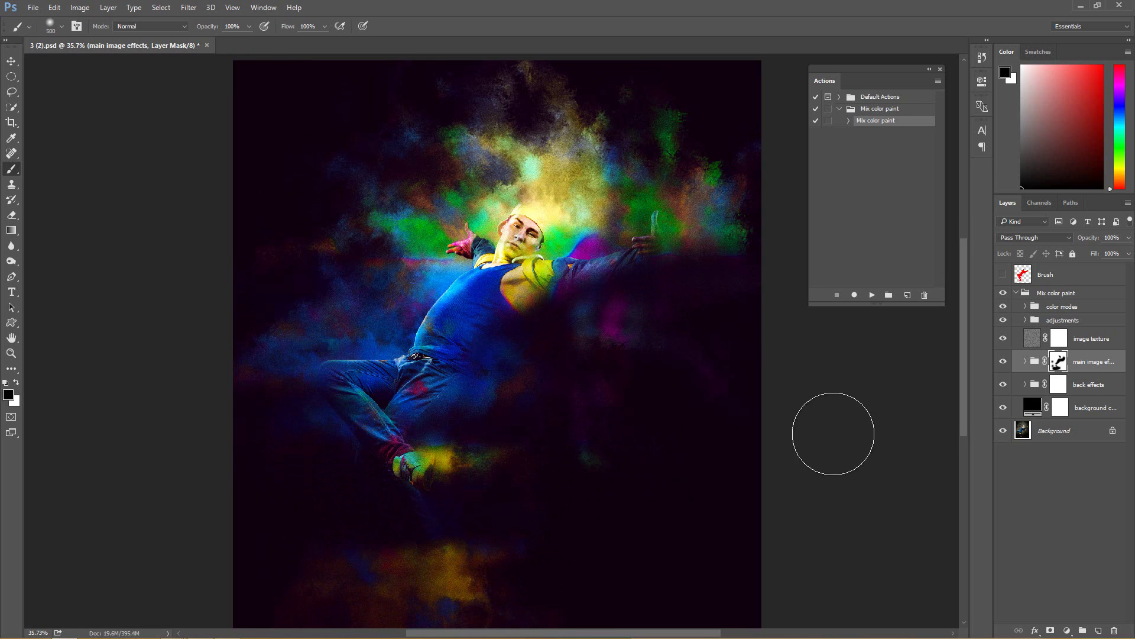
pyautogui.click(1025, 361)
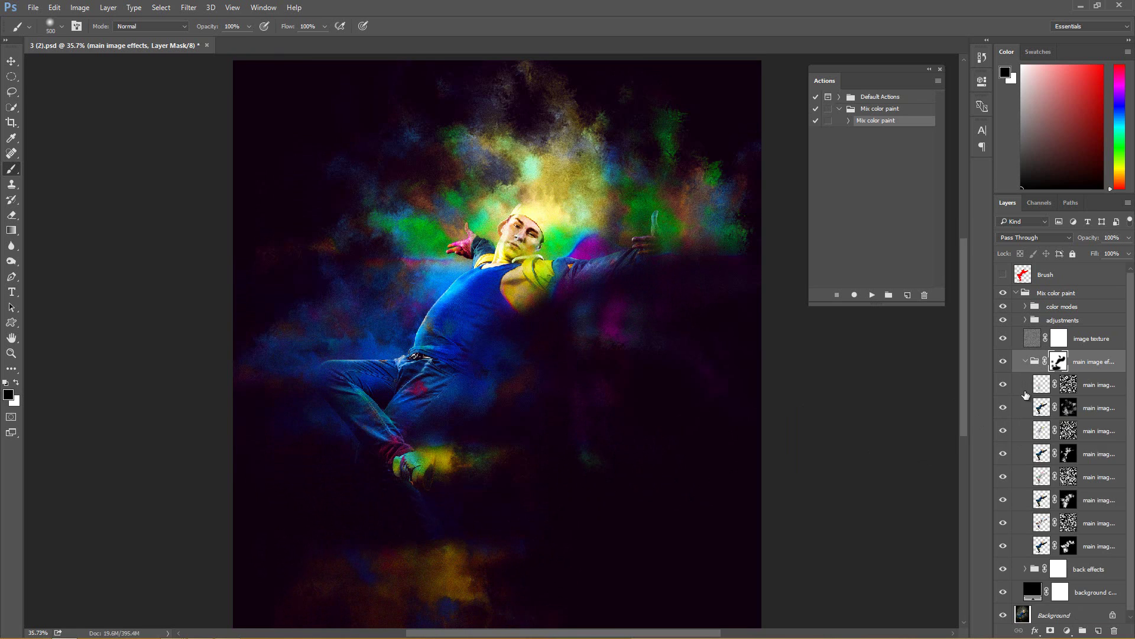
pyautogui.click(1003, 431)
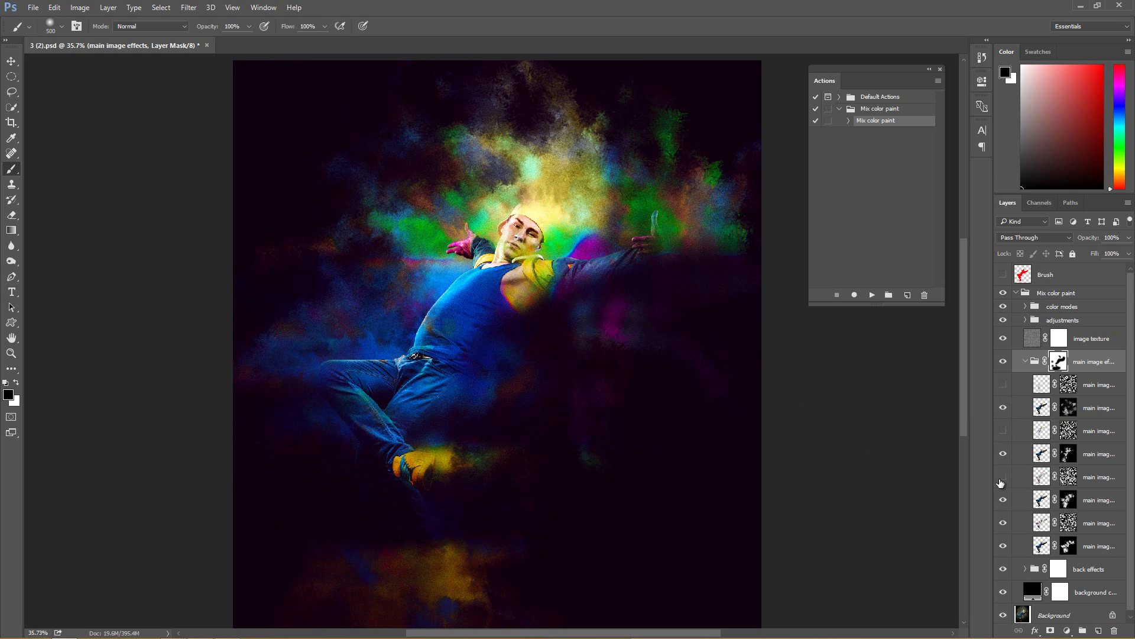
pyautogui.click(1003, 520)
# Expand back effects and hide three back mix layers, including the green and purple clouds.
pyautogui.scroll(-1, 1075, 519)
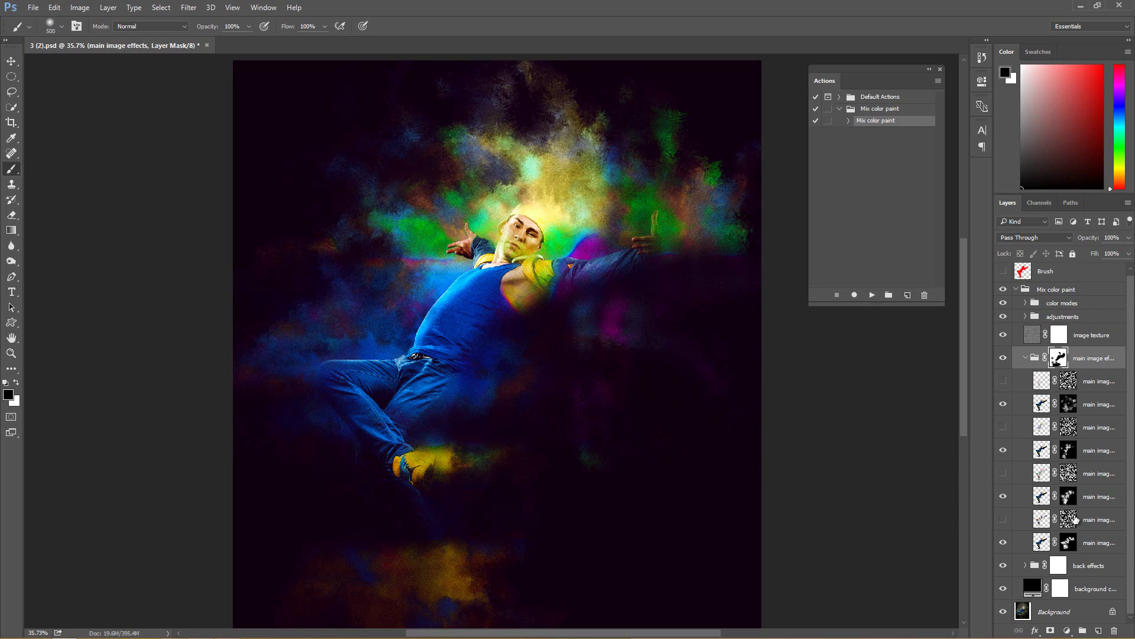
pyautogui.click(1025, 567)
pyautogui.scroll(-5, 1044, 560)
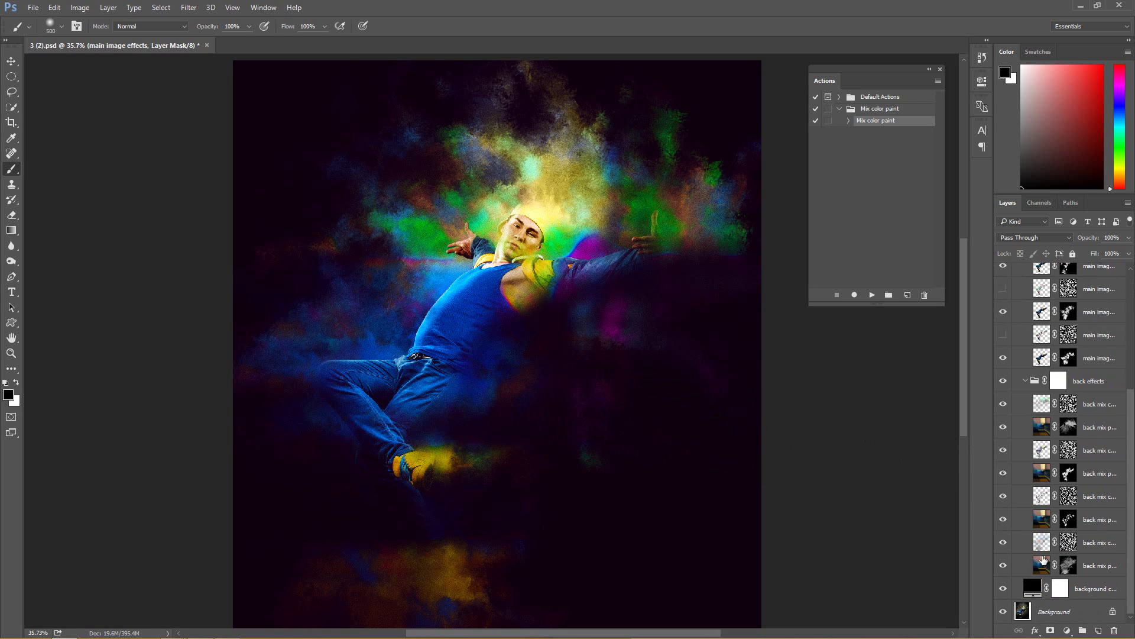
pyautogui.click(1004, 543)
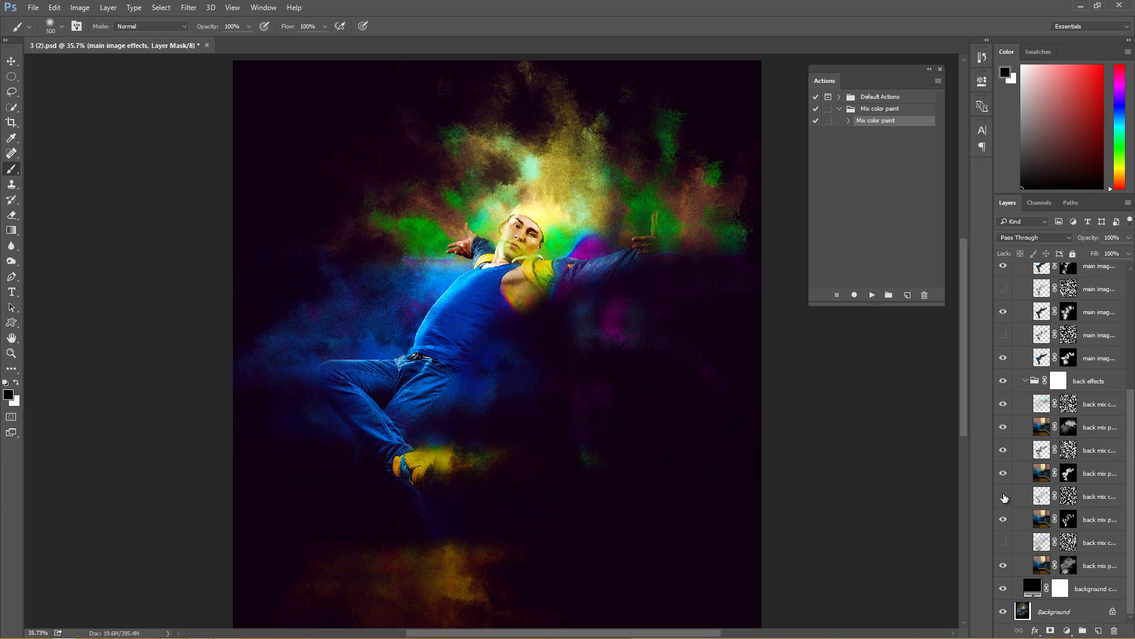
pyautogui.click(1004, 450)
pyautogui.click(1003, 404)
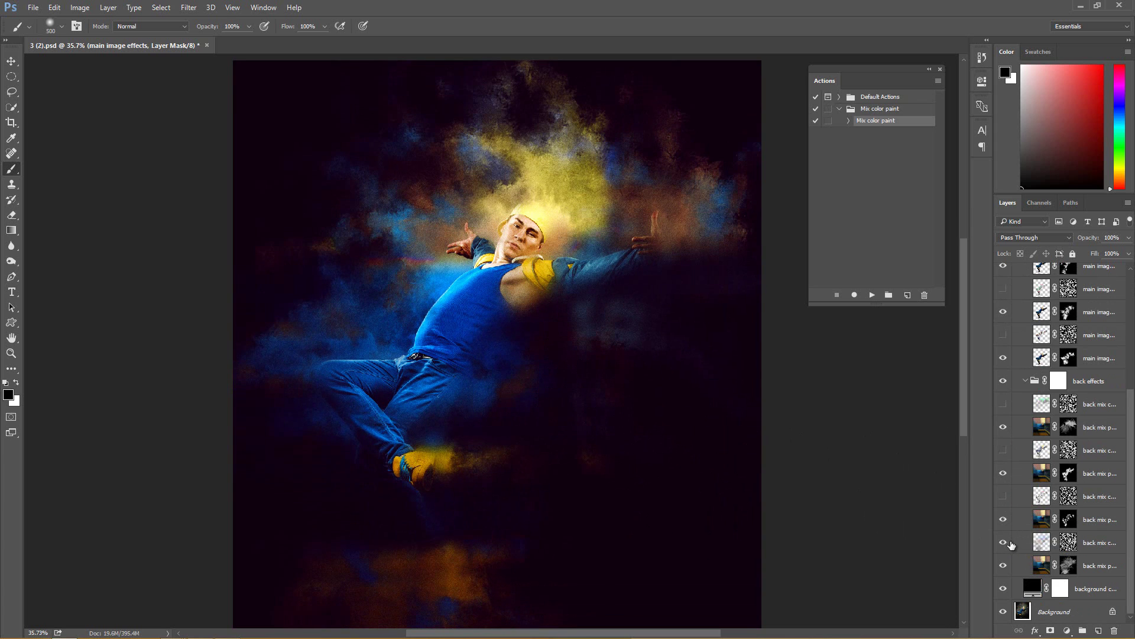
pyautogui.scroll(5, 1066, 464)
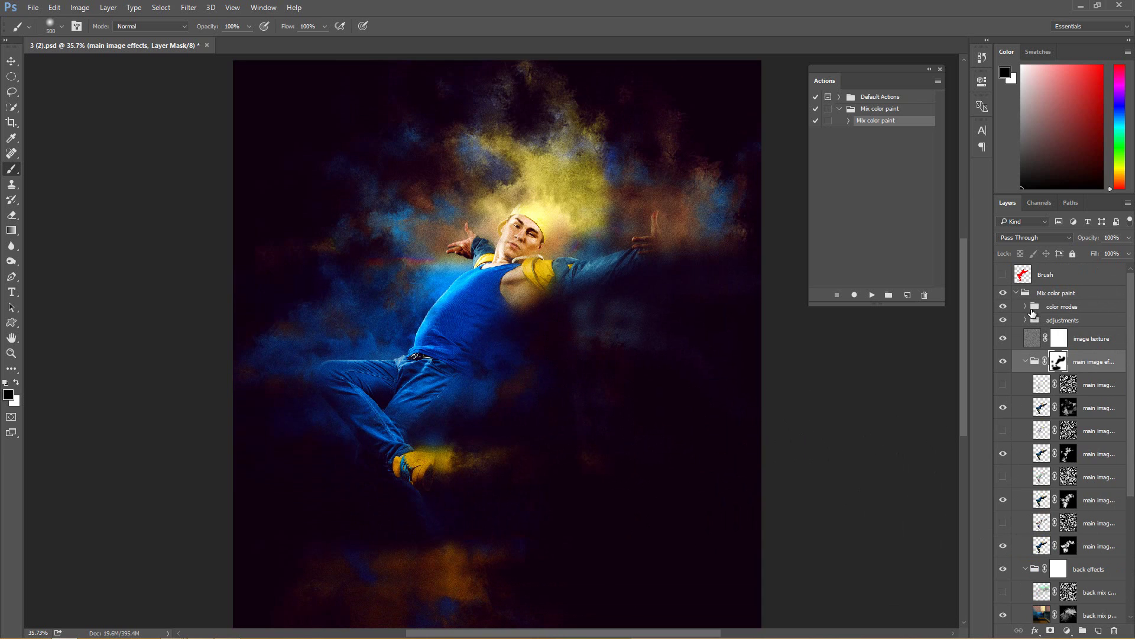
# Expand color modes and preview the lower color mod variations, including green-teal and purple-violet.
pyautogui.click(1027, 307)
pyautogui.scroll(-3, 1005, 466)
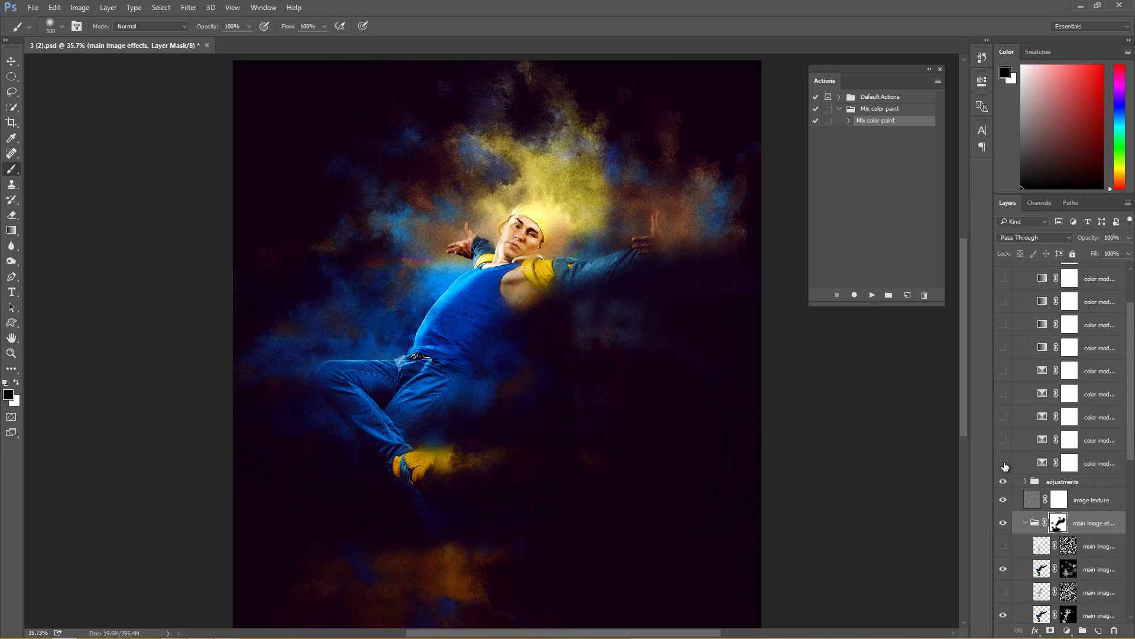
pyautogui.click(1003, 464)
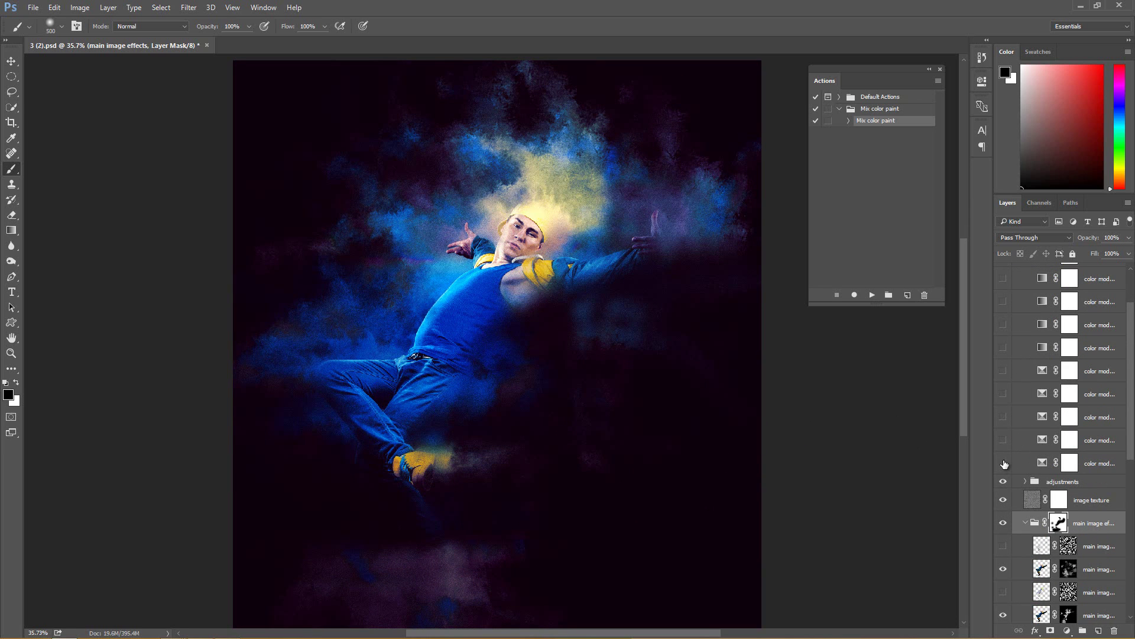
pyautogui.click(1004, 464)
pyautogui.click(1004, 440)
pyautogui.click(1005, 440)
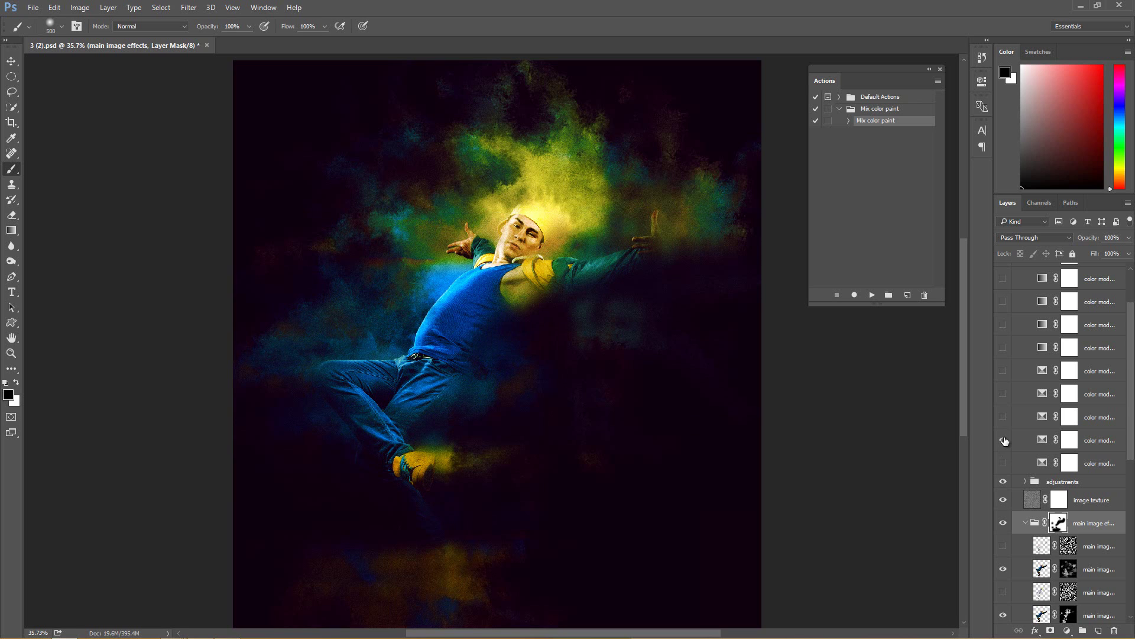
pyautogui.click(1005, 440)
pyautogui.click(1004, 417)
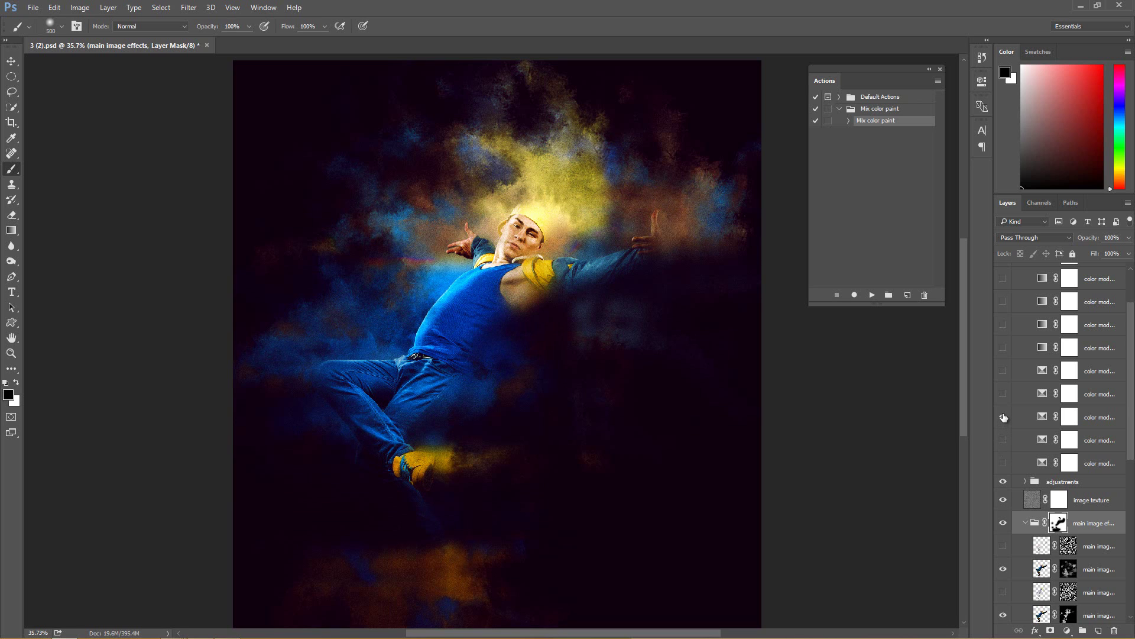
pyautogui.click(1003, 417)
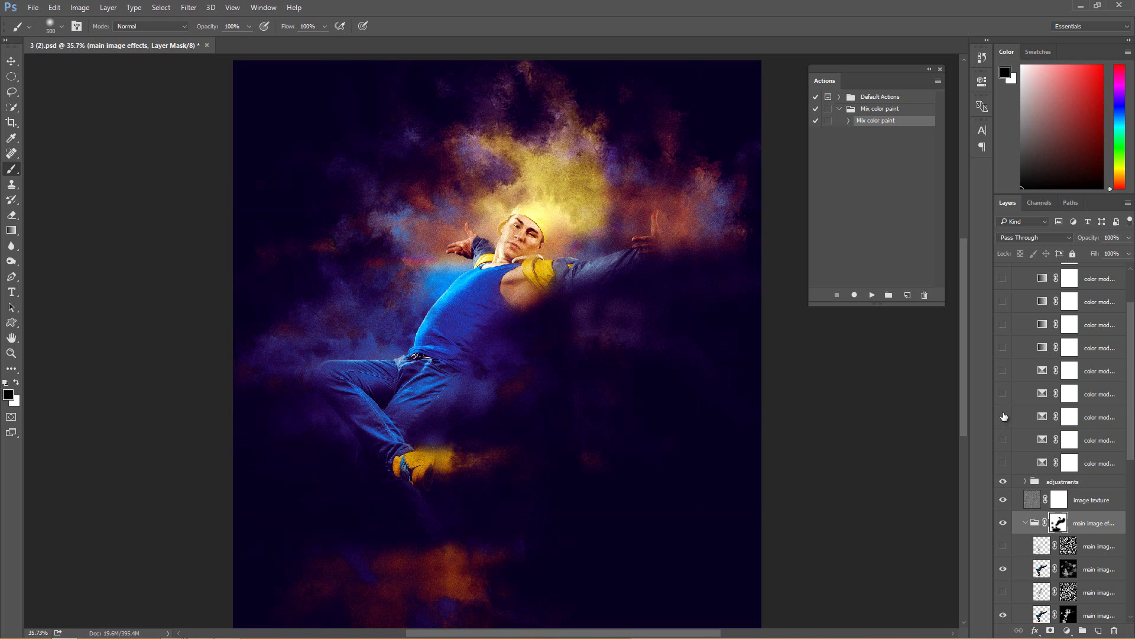
pyautogui.click(1004, 416)
# Preview the saturated blue-orange, teal yellow-green and black-and-white color mod variations.
pyautogui.click(1004, 395)
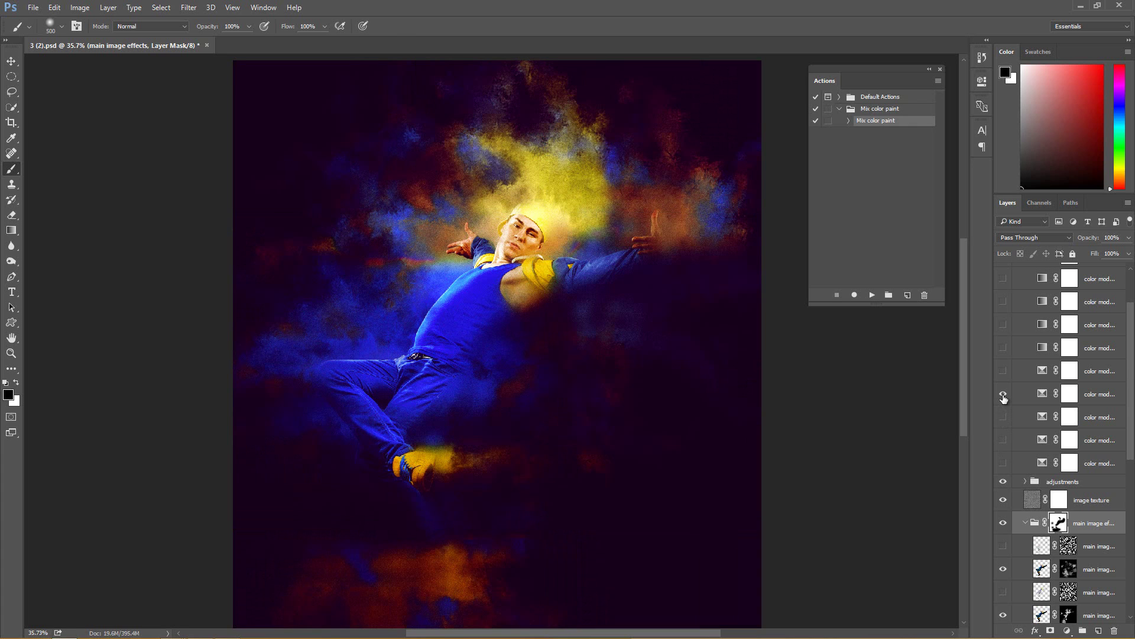
pyautogui.click(1003, 395)
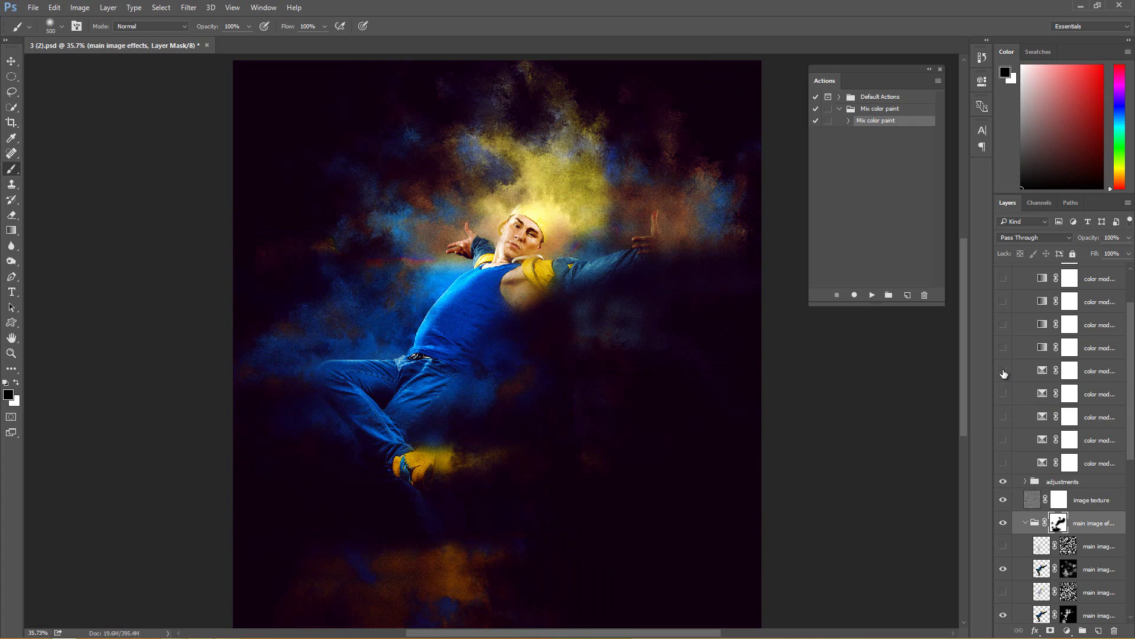
pyautogui.click(1004, 371)
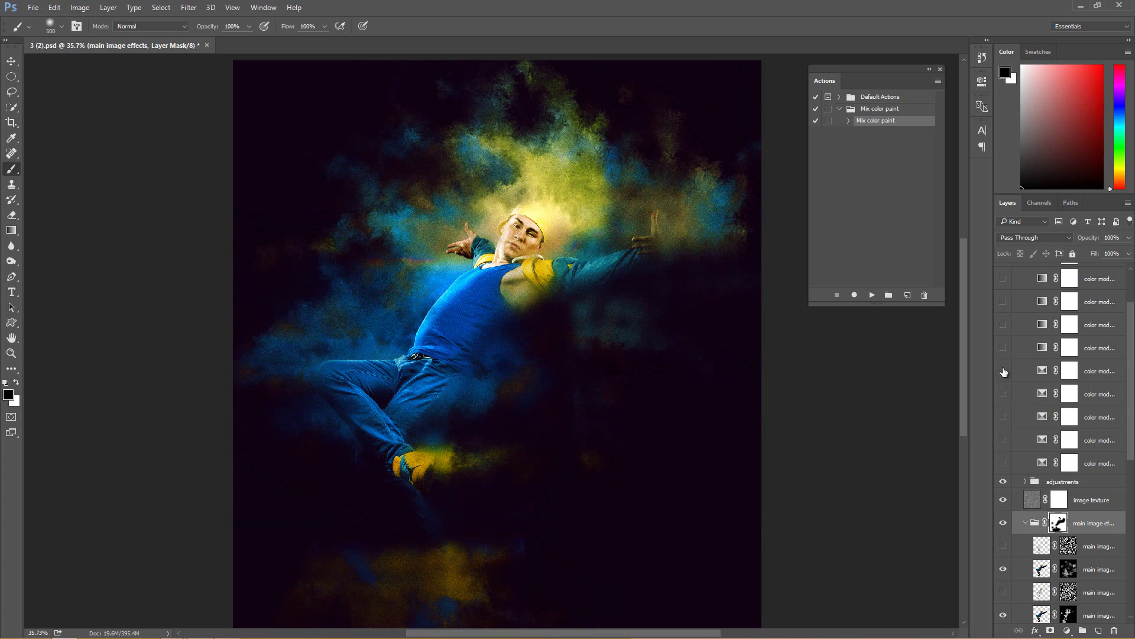
pyautogui.click(1004, 372)
pyautogui.click(1005, 349)
pyautogui.click(1005, 348)
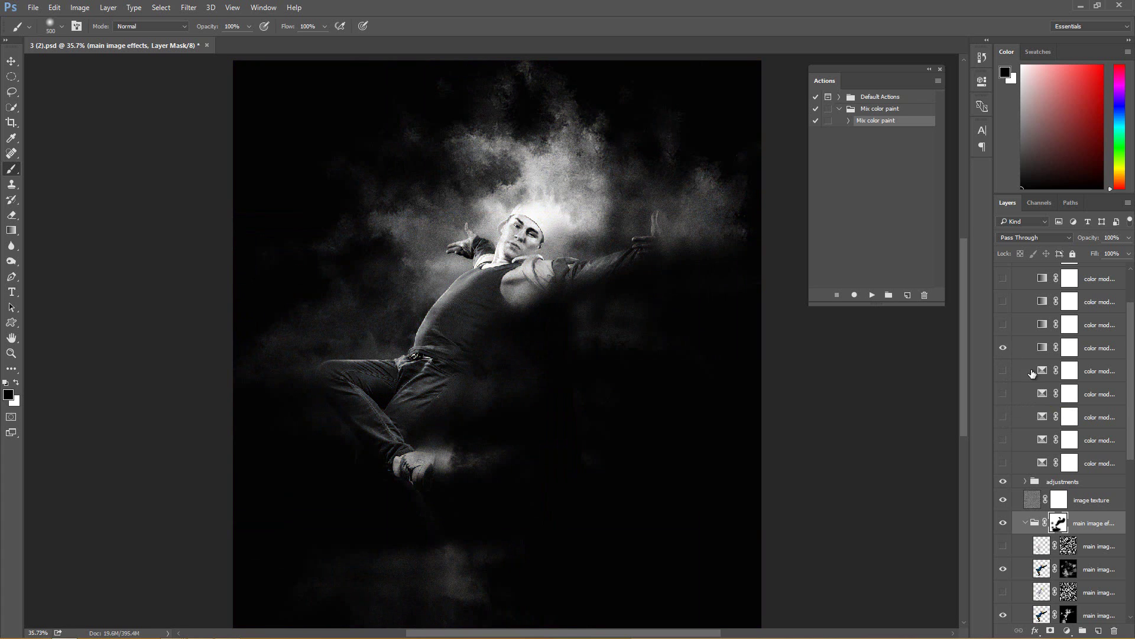
pyautogui.scroll(2, 1038, 381)
pyautogui.scroll(1, 1038, 381)
# Compare the remaining variations and leave the purple-blue variation switched on.
pyautogui.click(1004, 417)
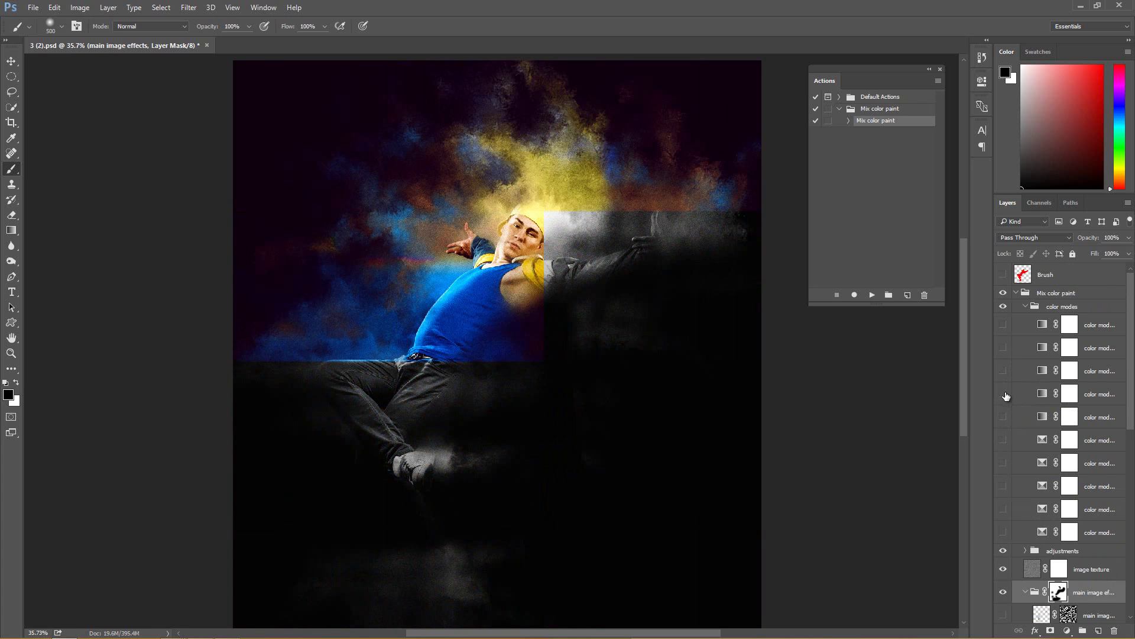
pyautogui.click(1004, 394)
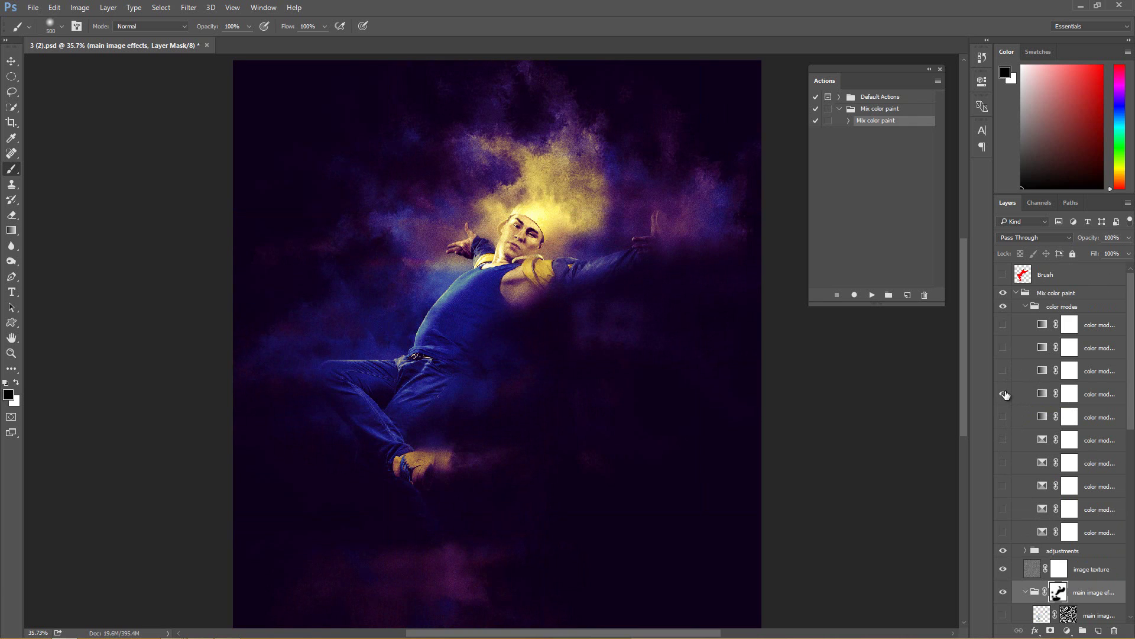
pyautogui.click(1005, 371)
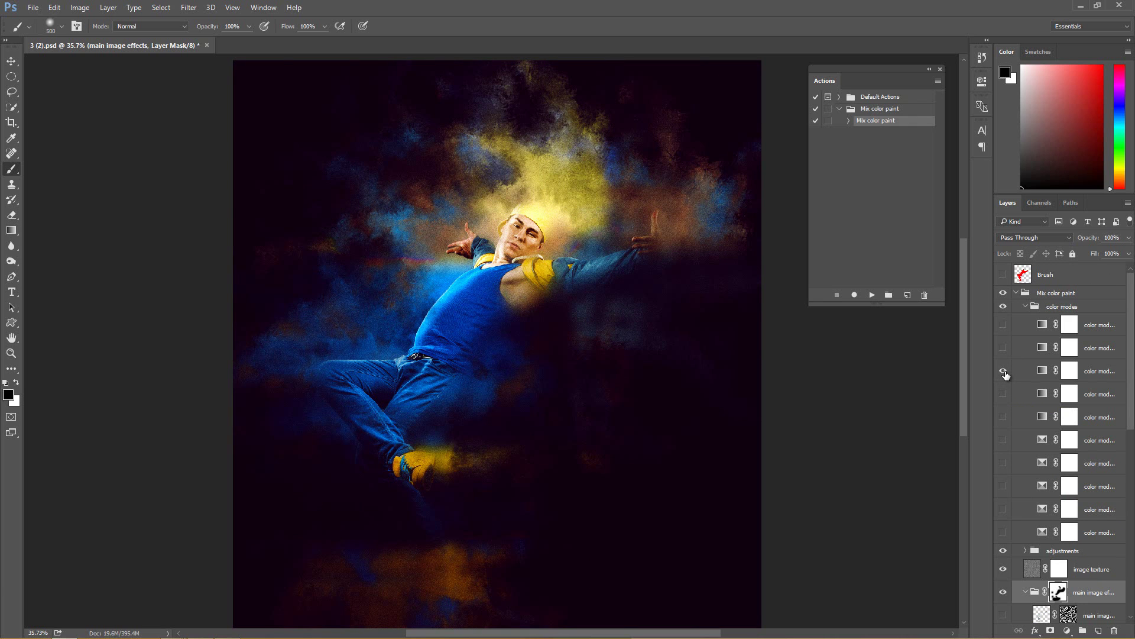
pyautogui.click(1004, 349)
pyautogui.click(1004, 330)
pyautogui.click(1003, 394)
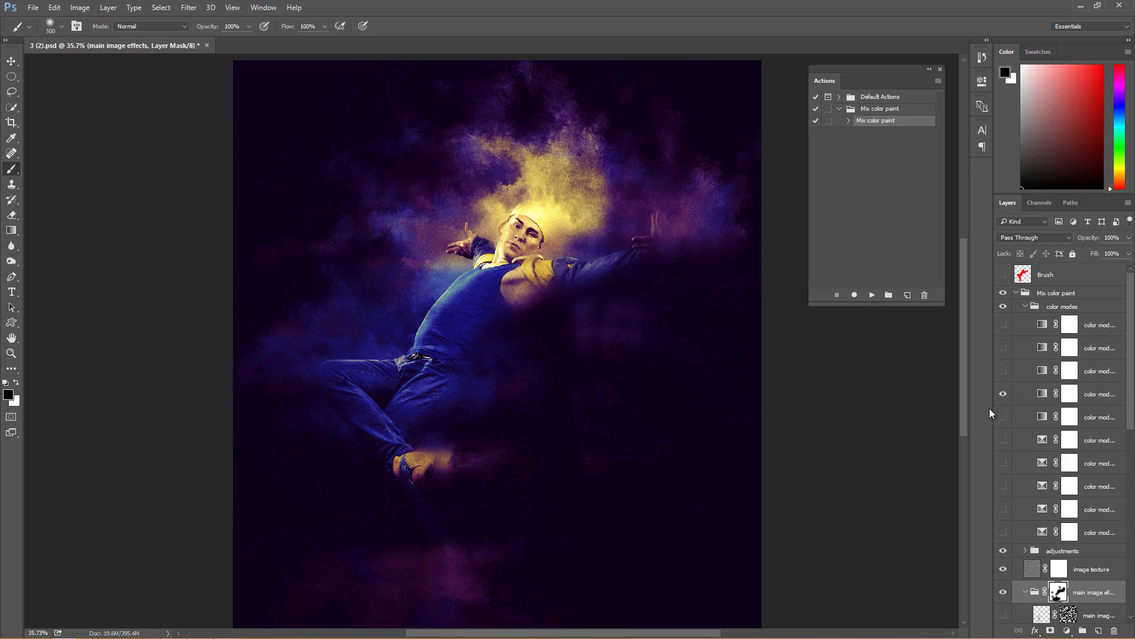
# Collapse the color modes, main image effects, back effects and Mix color paint groups, leaving Mix color paint selected with the Move tool.
pyautogui.click(1028, 306)
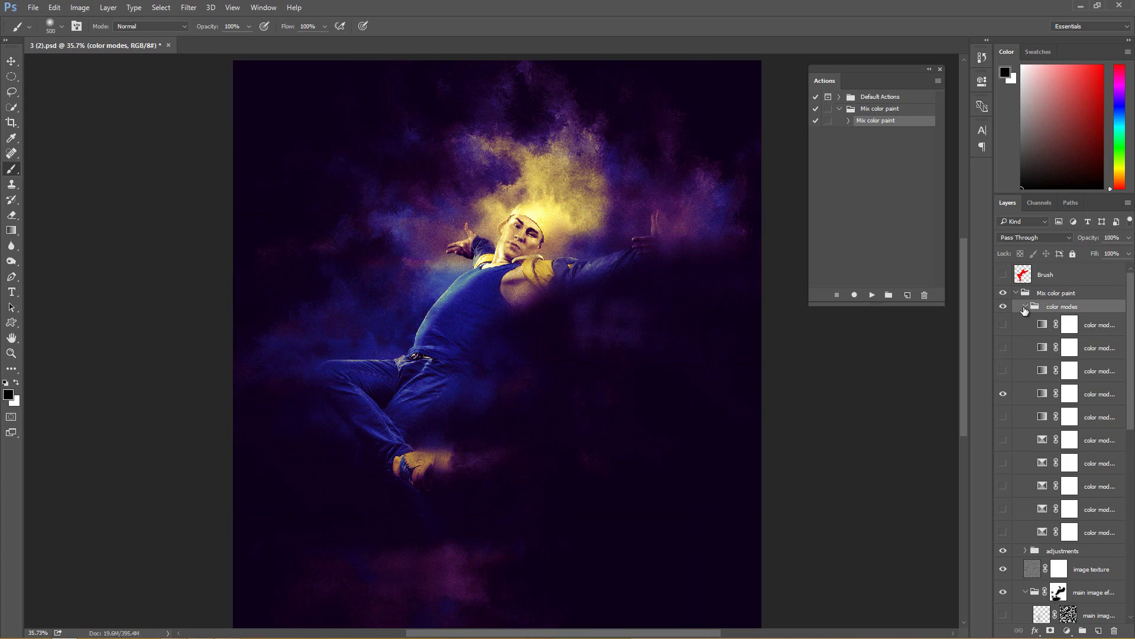
pyautogui.click(1024, 307)
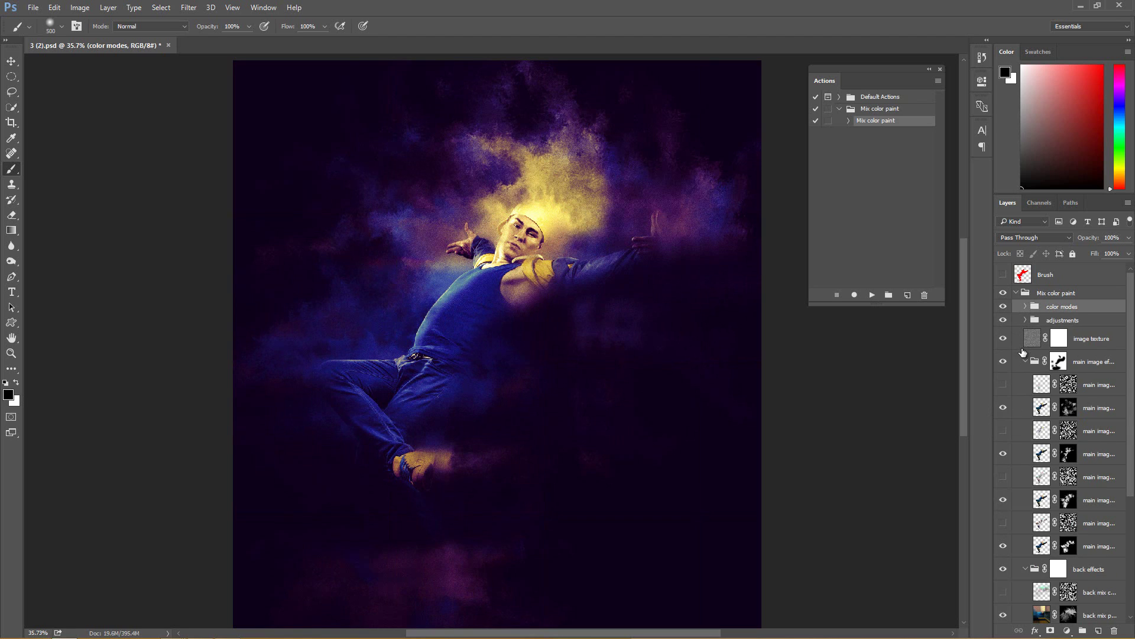
pyautogui.click(1024, 362)
pyautogui.click(1026, 385)
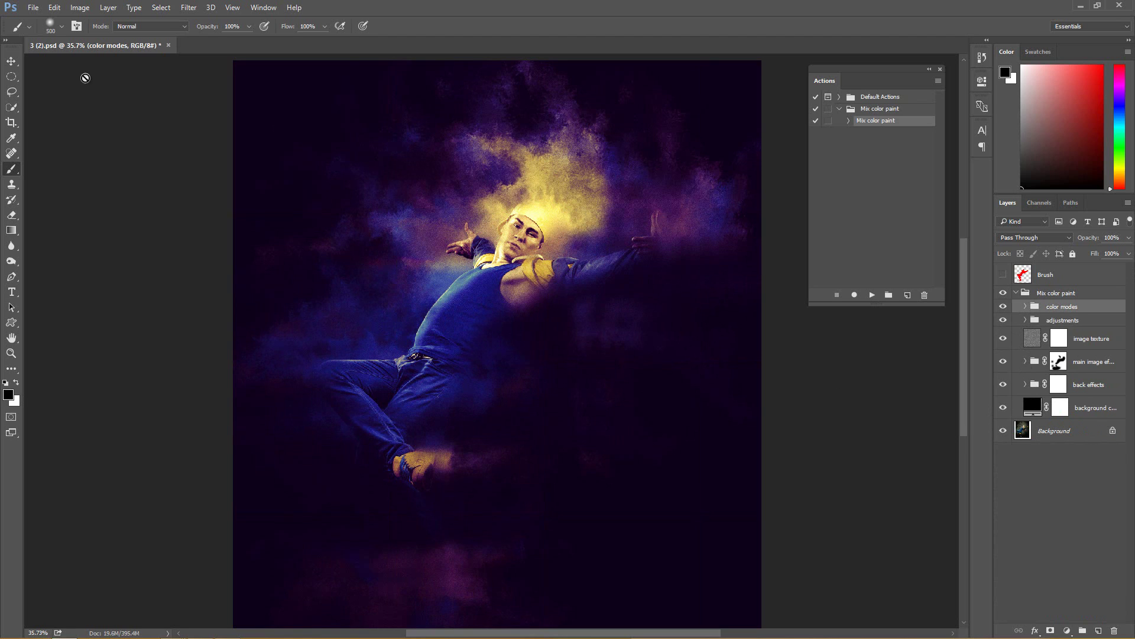
pyautogui.press('v')
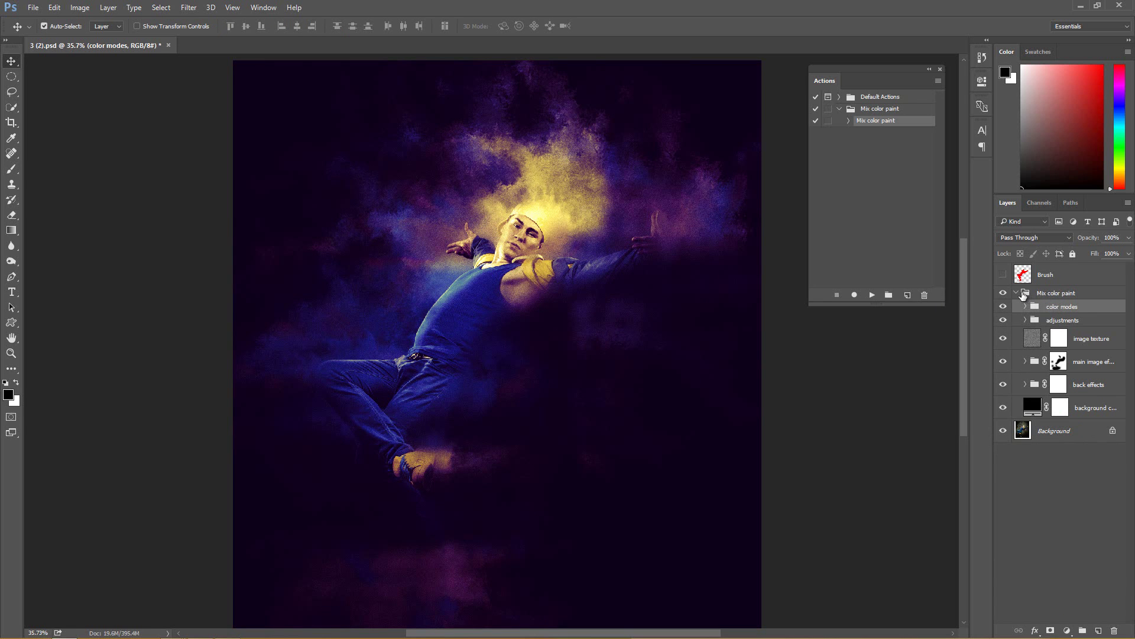
pyautogui.click(1016, 293)
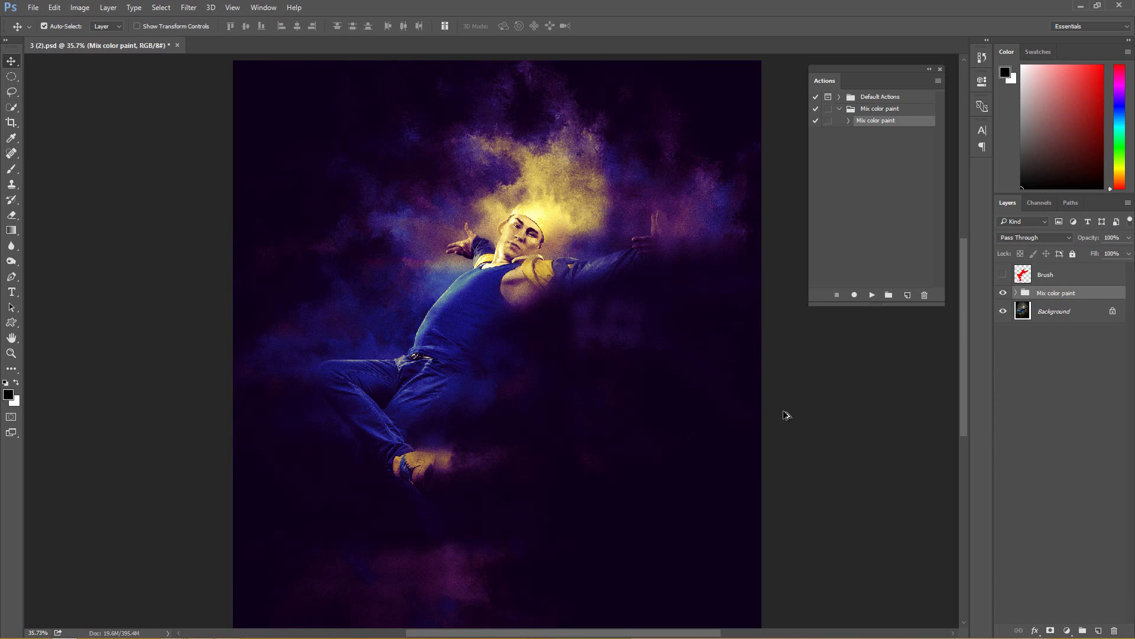